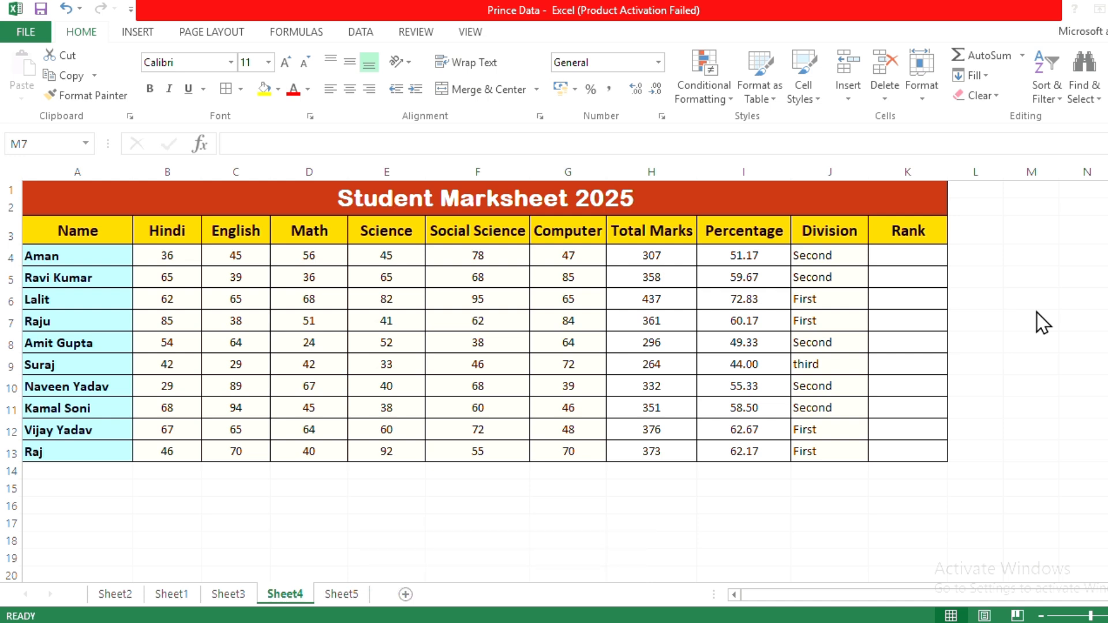
# Examine the student names, first student's marks, the total, percentage and division formulas, and the empty Rank column
pyautogui.click(98, 258)
pyautogui.click(91, 281)
pyautogui.click(94, 299)
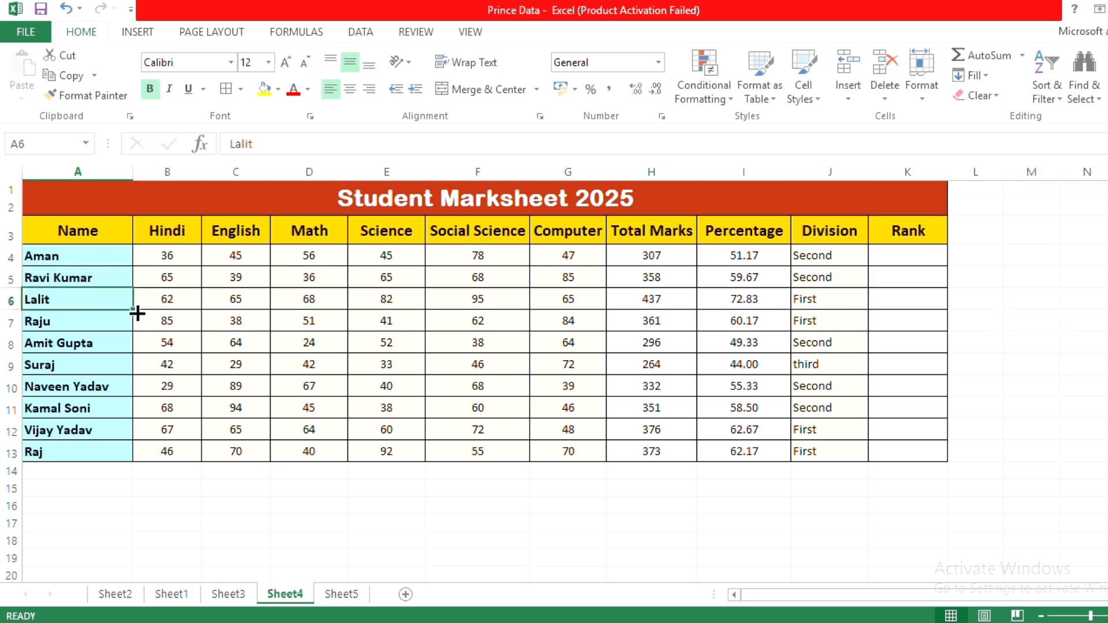
pyautogui.click(167, 252)
pyautogui.click(231, 253)
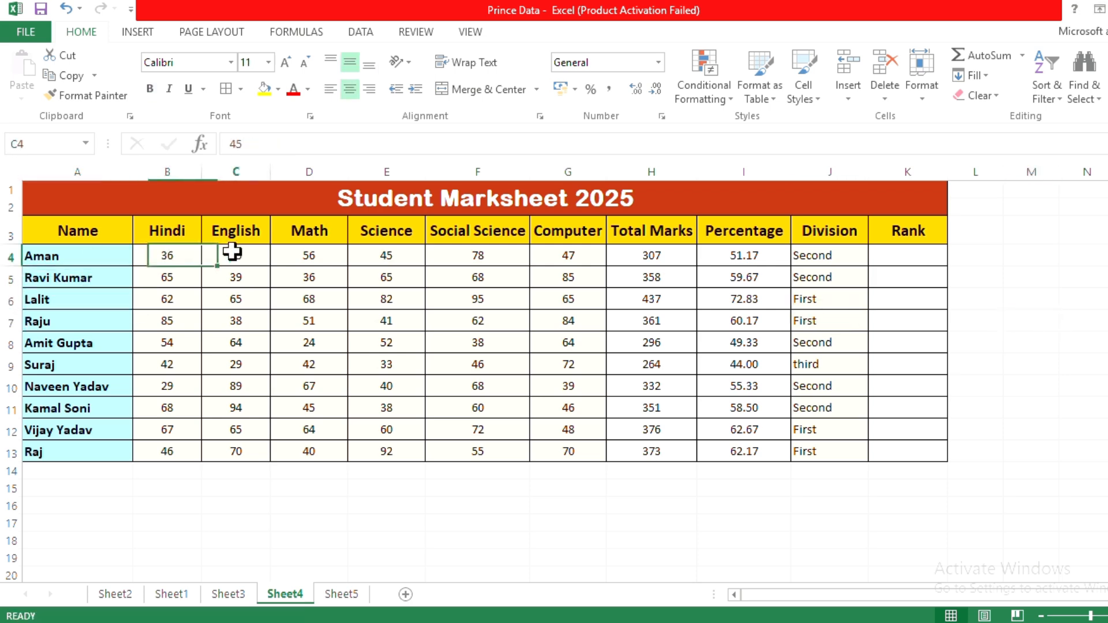
pyautogui.click(311, 254)
pyautogui.click(375, 258)
pyautogui.click(477, 256)
pyautogui.click(565, 255)
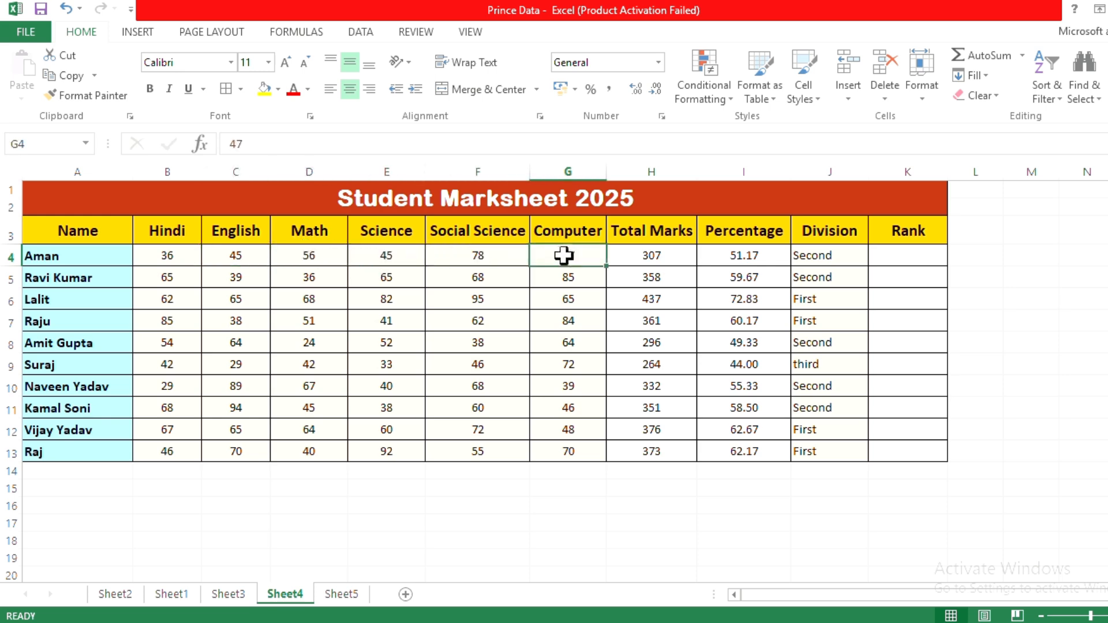
pyautogui.click(642, 256)
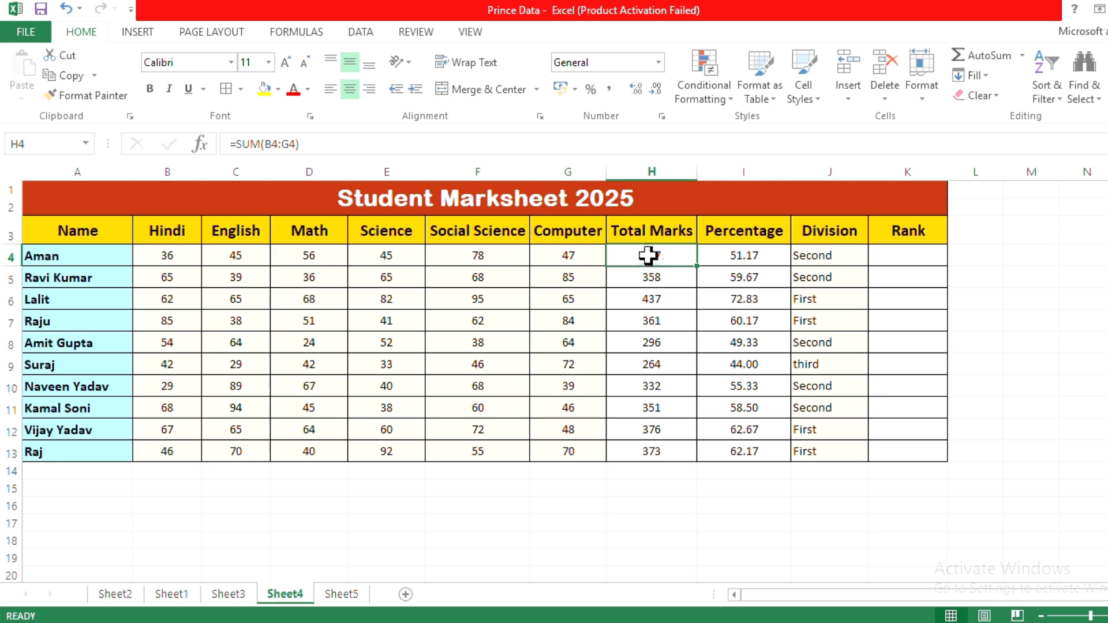
pyautogui.click(741, 255)
pyautogui.click(819, 256)
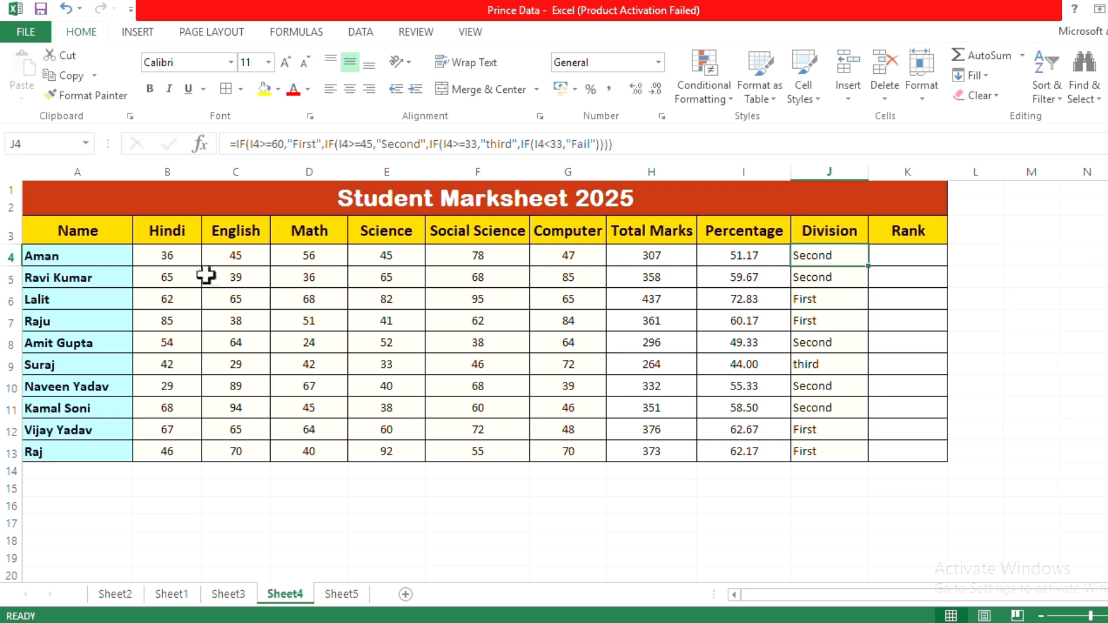
pyautogui.click(104, 256)
pyautogui.moveTo(104, 255); pyautogui.dragTo(81, 448)
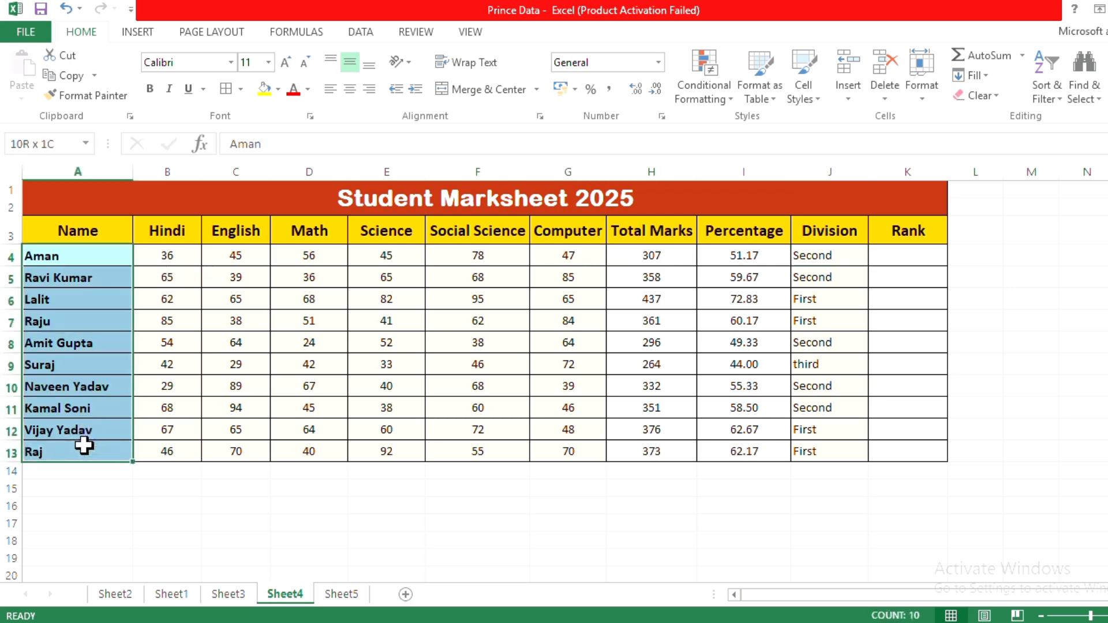
pyautogui.click(940, 261)
pyautogui.click(926, 296)
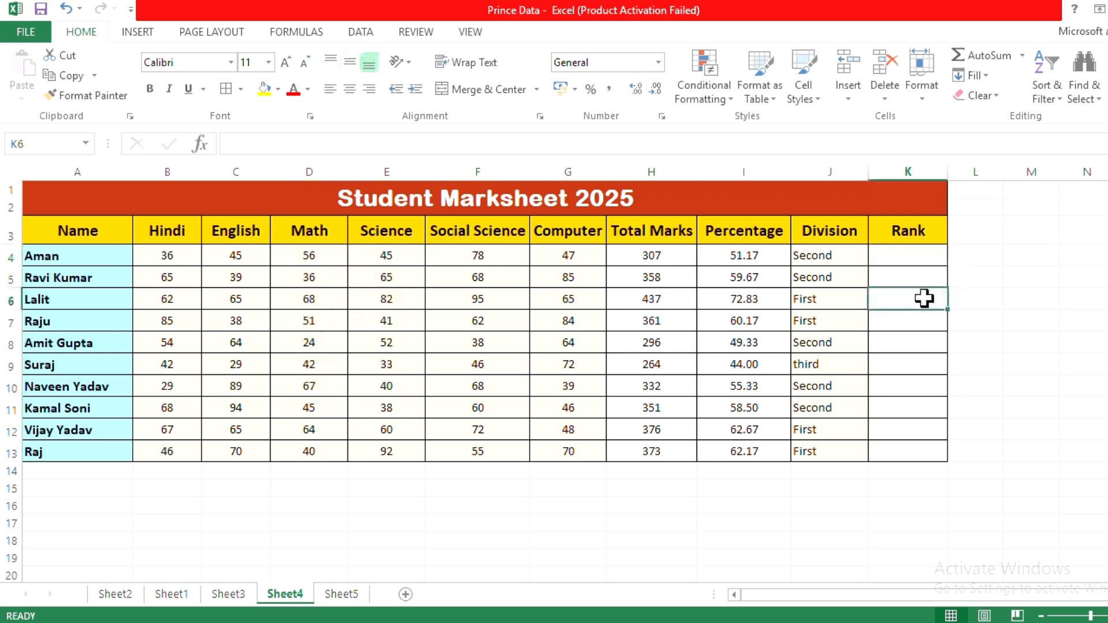
pyautogui.click(931, 378)
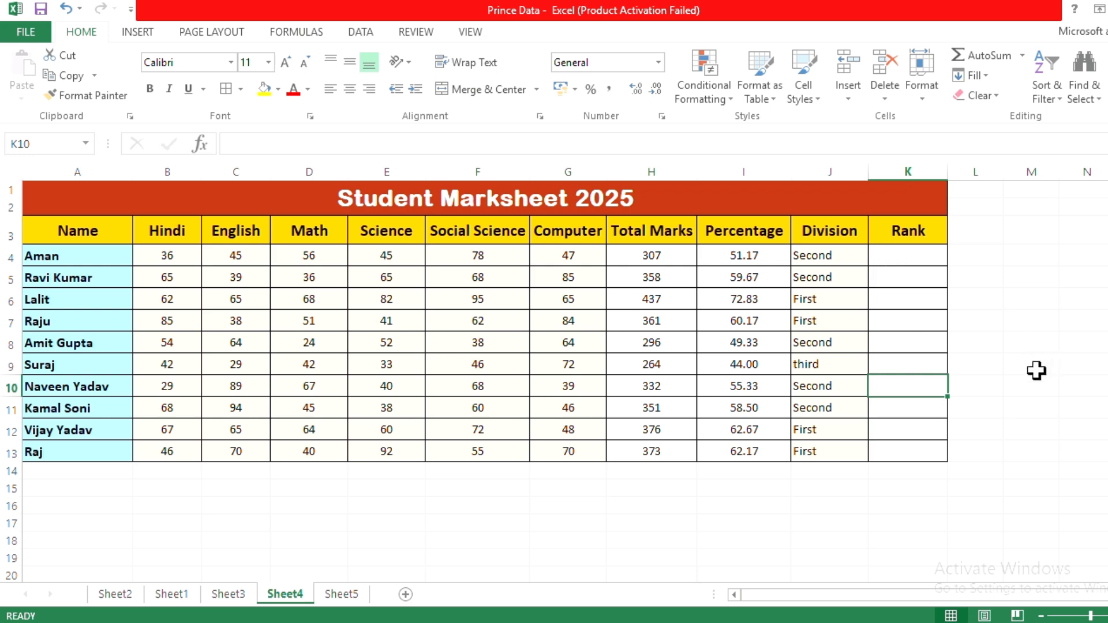
# Start a RANK formula in K4 with the percentage in I4 as its number argument
pyautogui.scroll(1, 1036, 370)
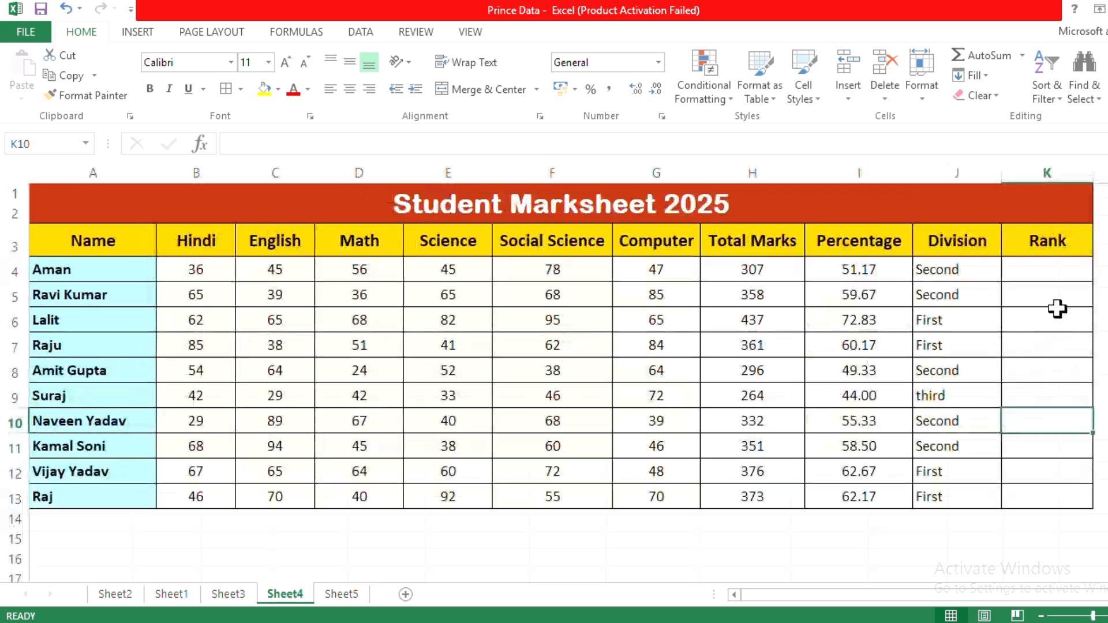
pyautogui.click(1052, 272)
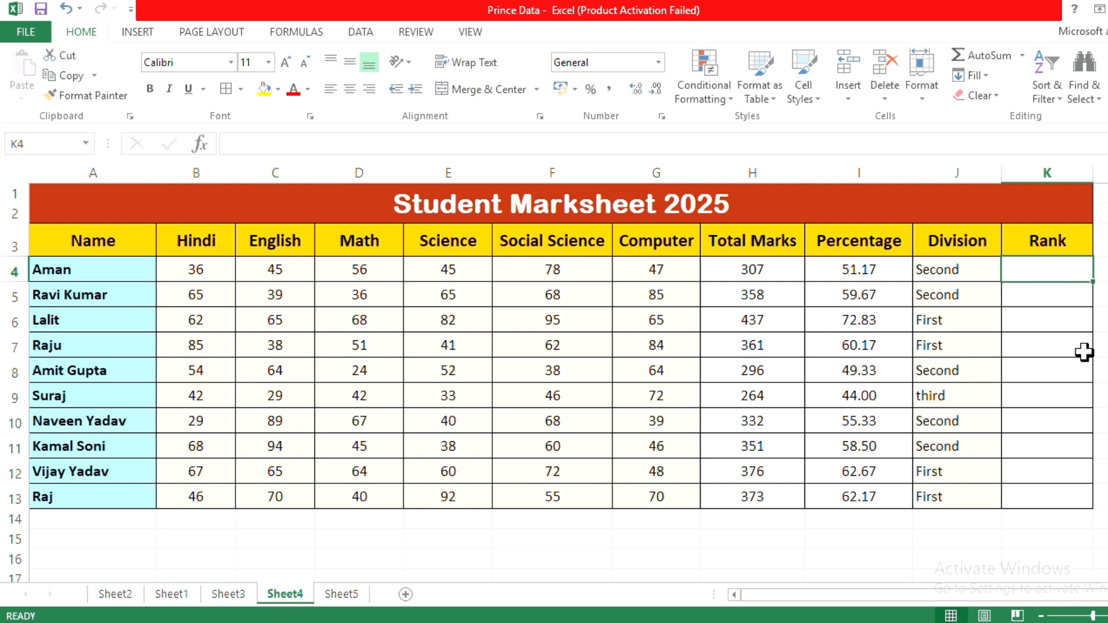
pyautogui.write('=')
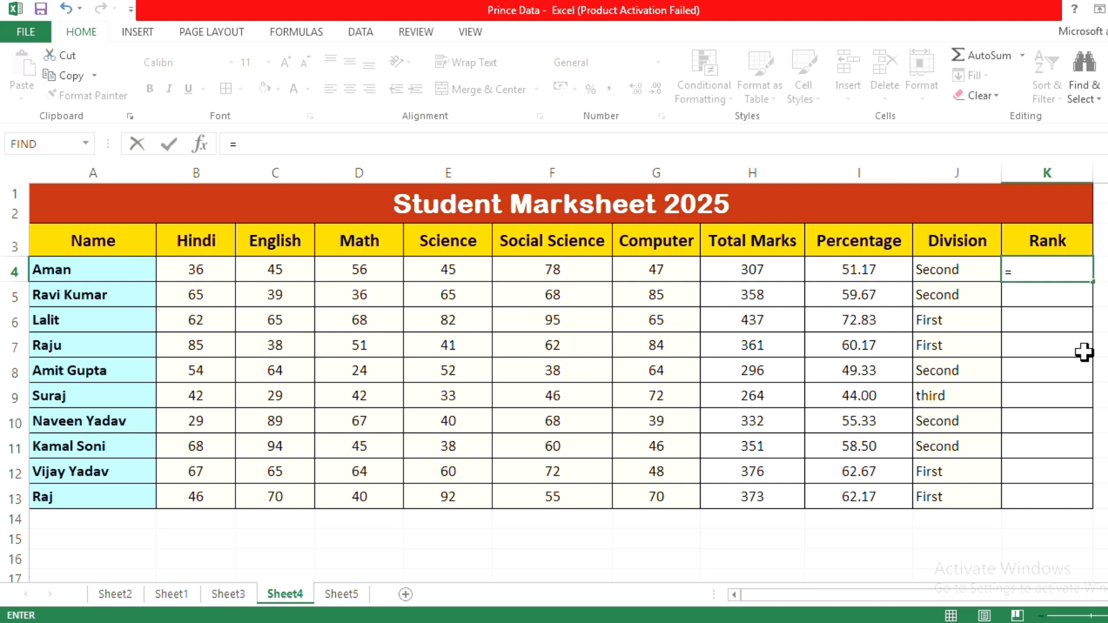
pyautogui.write('ra')
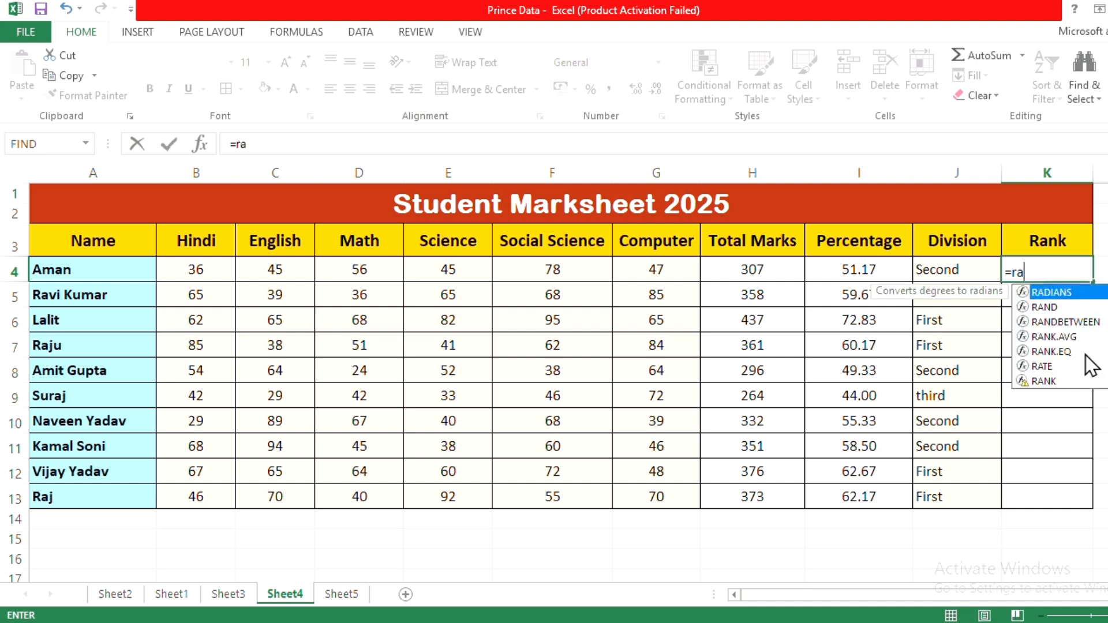
pyautogui.write('nk')
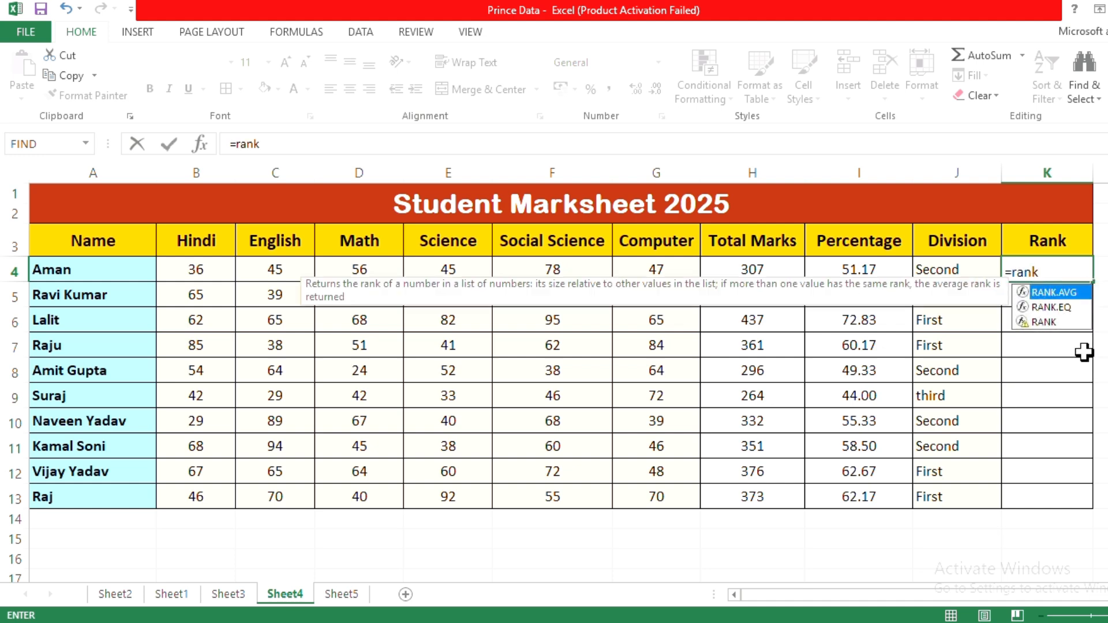
pyautogui.doubleClick(1054, 324)
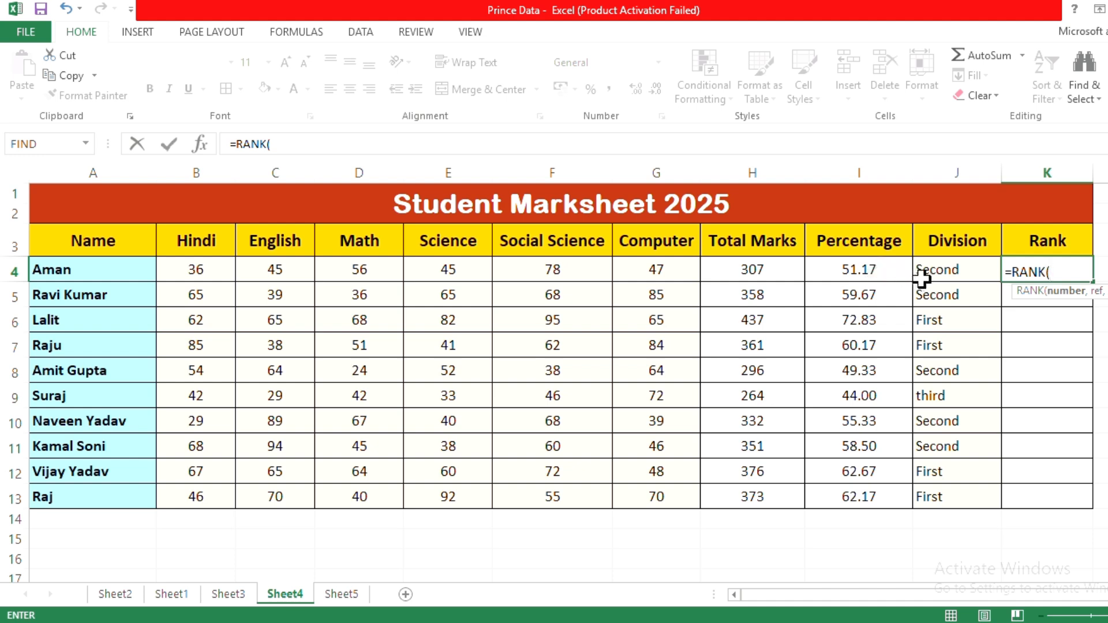
pyautogui.click(883, 271)
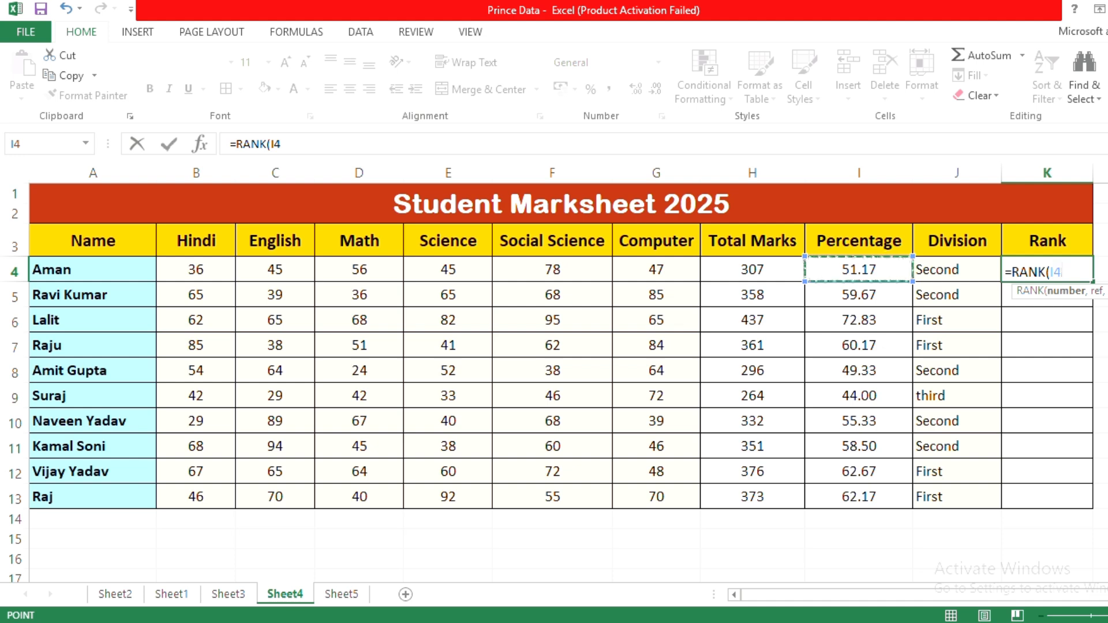
pyautogui.write(',')
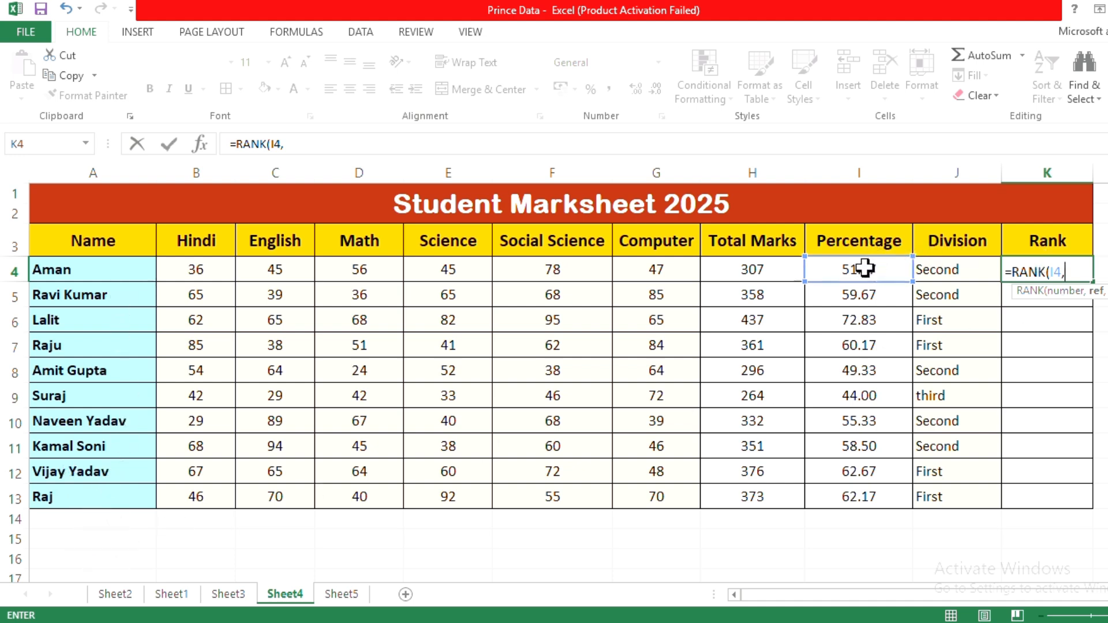
# Complete the K4 formula with the absolute range $I$4:$I$13 and descending order 0, giving =RANK(I4,$I$4:$I$13,0)
pyautogui.moveTo(865, 269); pyautogui.dragTo(877, 496)
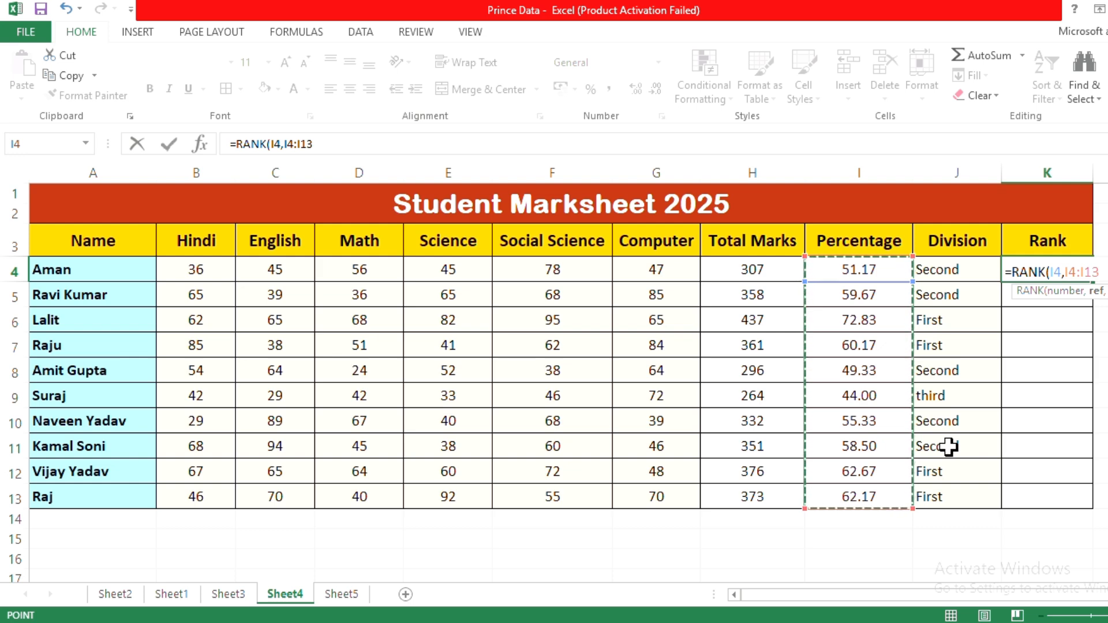
pyautogui.press('F4')
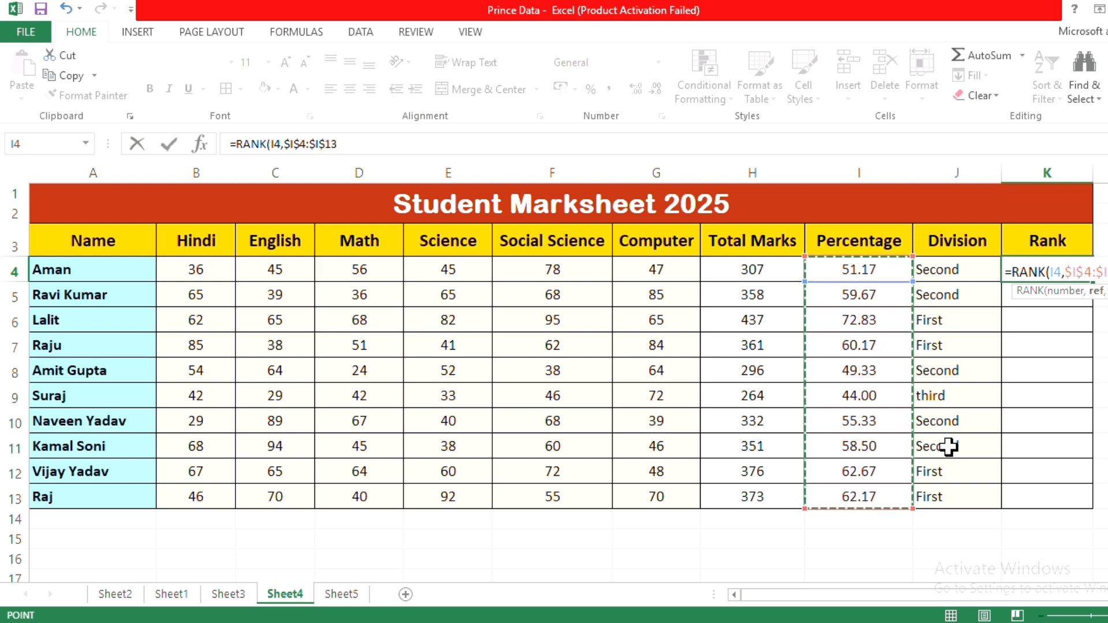
pyautogui.write(',')
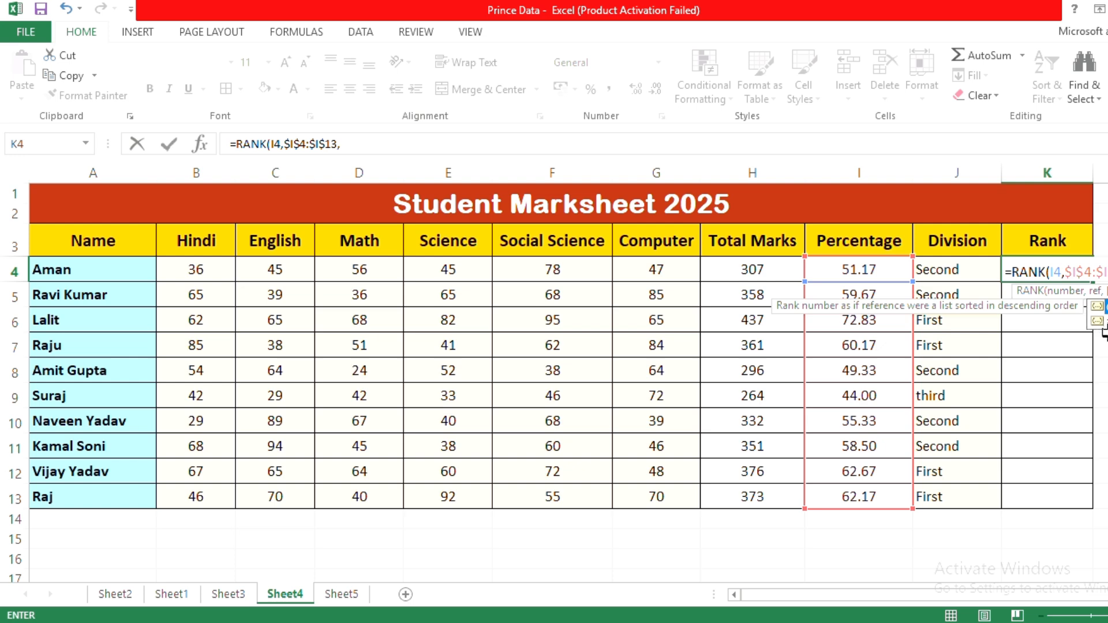
pyautogui.write('0')
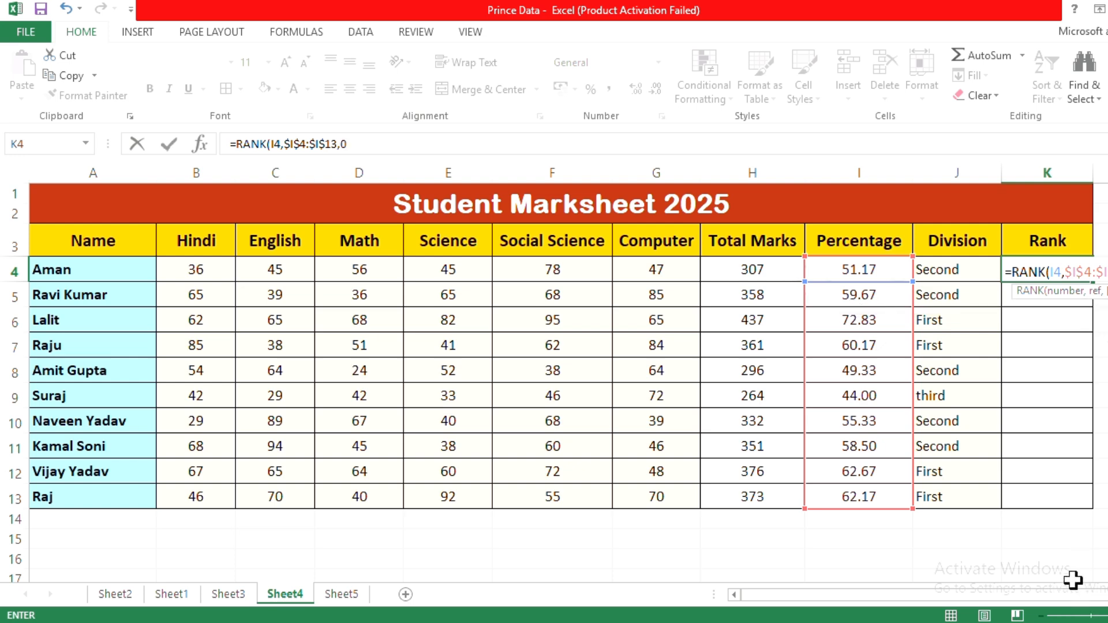
pyautogui.write(')')
pyautogui.press('Return')
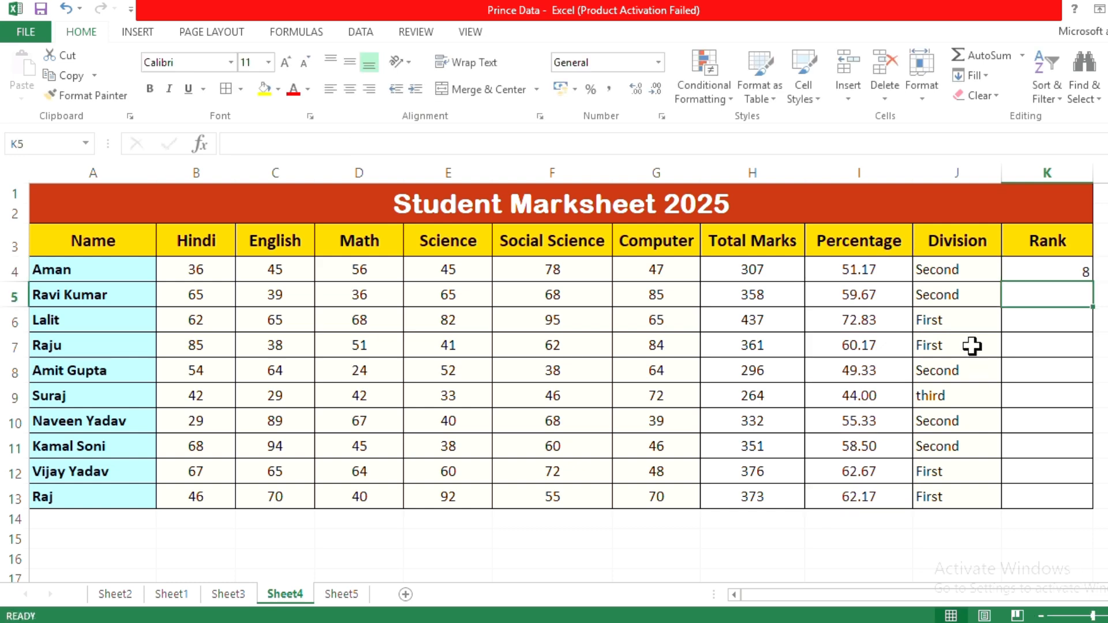
# Fill the RANK formula from K4 down through K13 for all students
pyautogui.click(1074, 272)
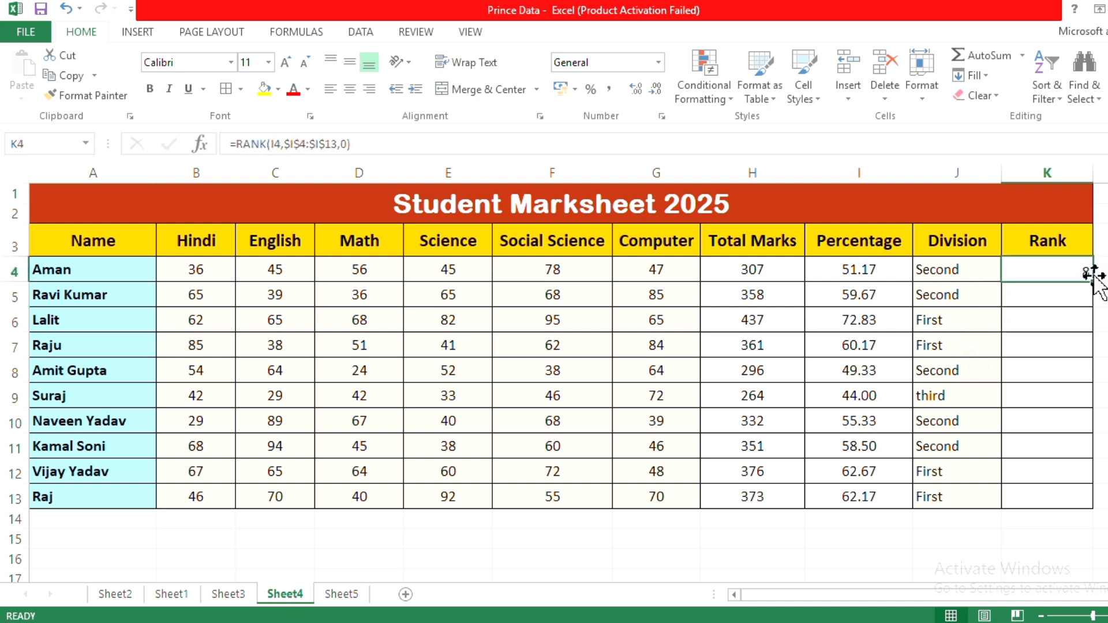
pyautogui.moveTo(1090, 281); pyautogui.dragTo(1069, 496)
pyautogui.click(1100, 395)
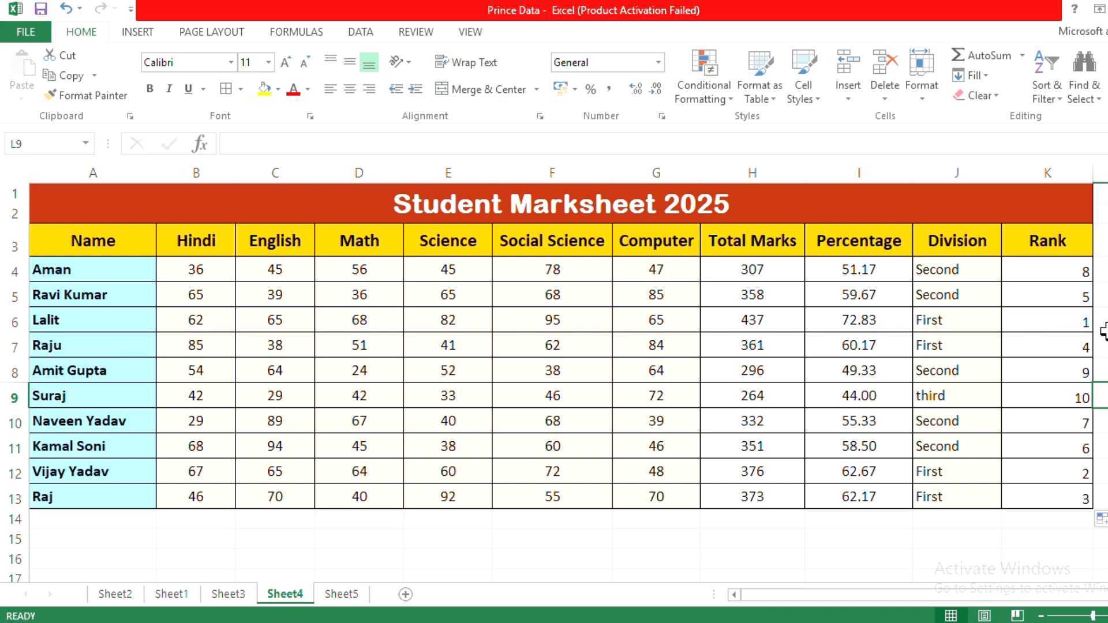
# Fill the rank 1 cell K6 with yellow and check the matching percentage in I6
pyautogui.click(1059, 321)
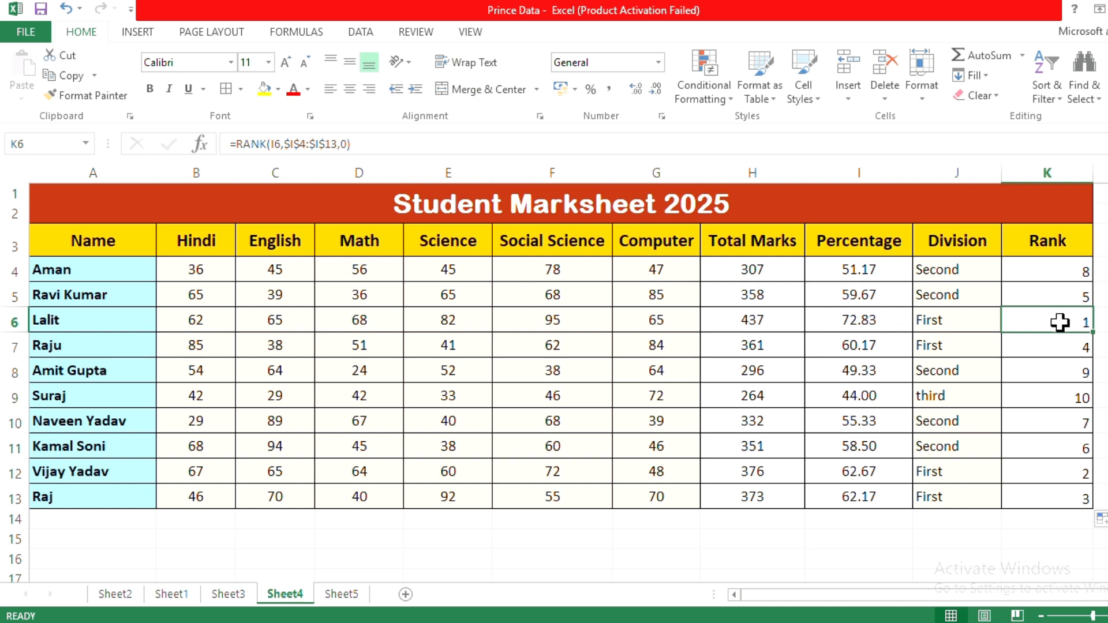
pyautogui.click(265, 90)
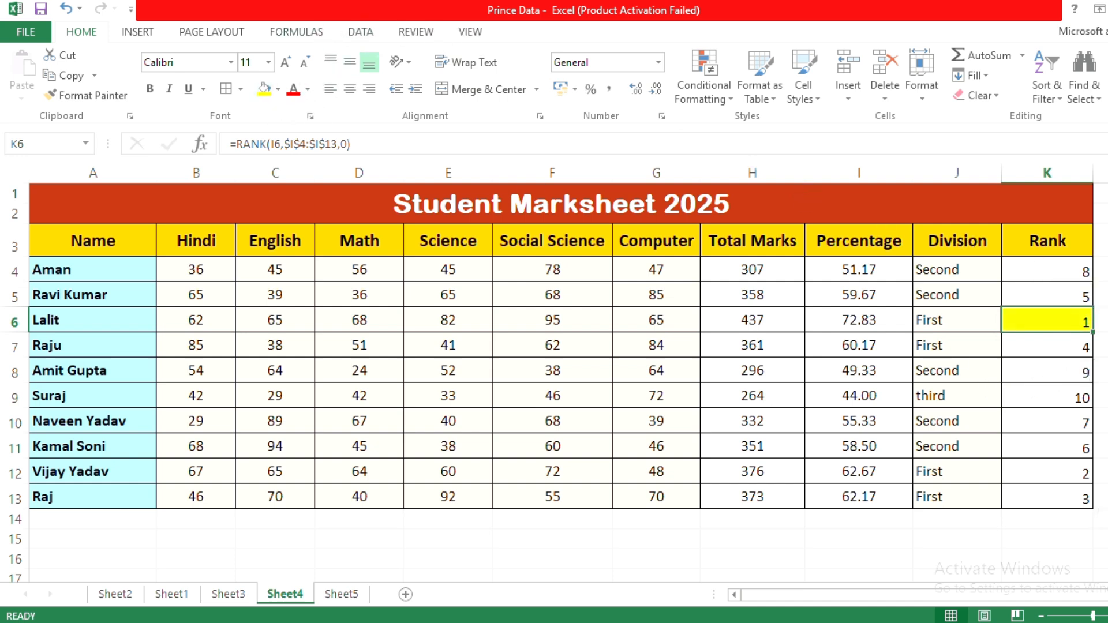
pyautogui.click(867, 322)
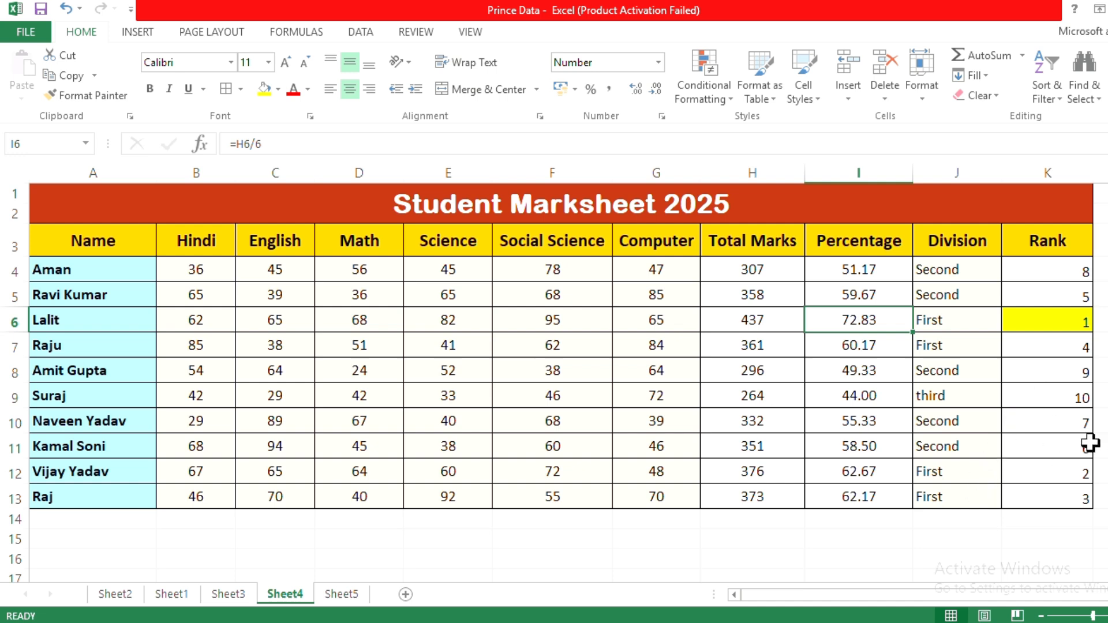
# Fill the rank 2 cell K12 with light peach and check the matching percentage in I12
pyautogui.click(1074, 472)
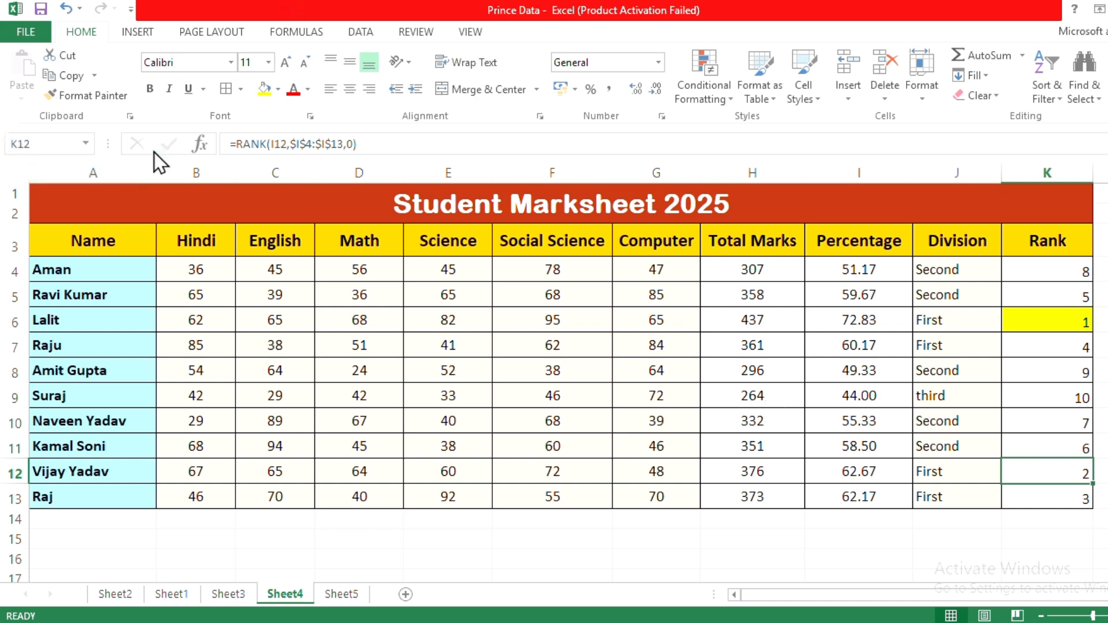
pyautogui.click(278, 89)
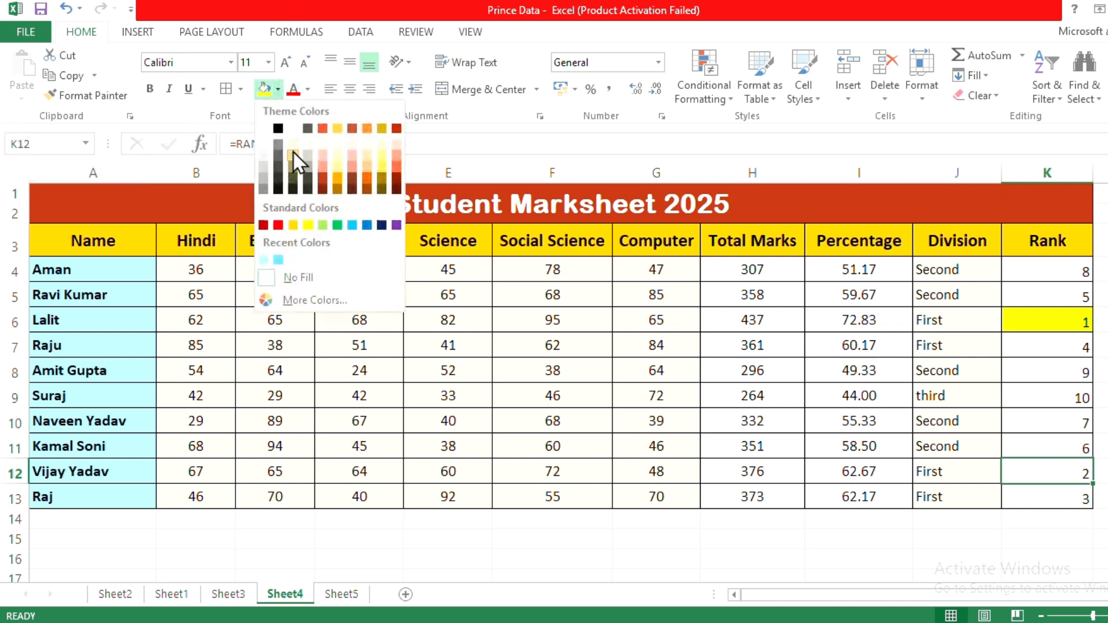
pyautogui.click(354, 153)
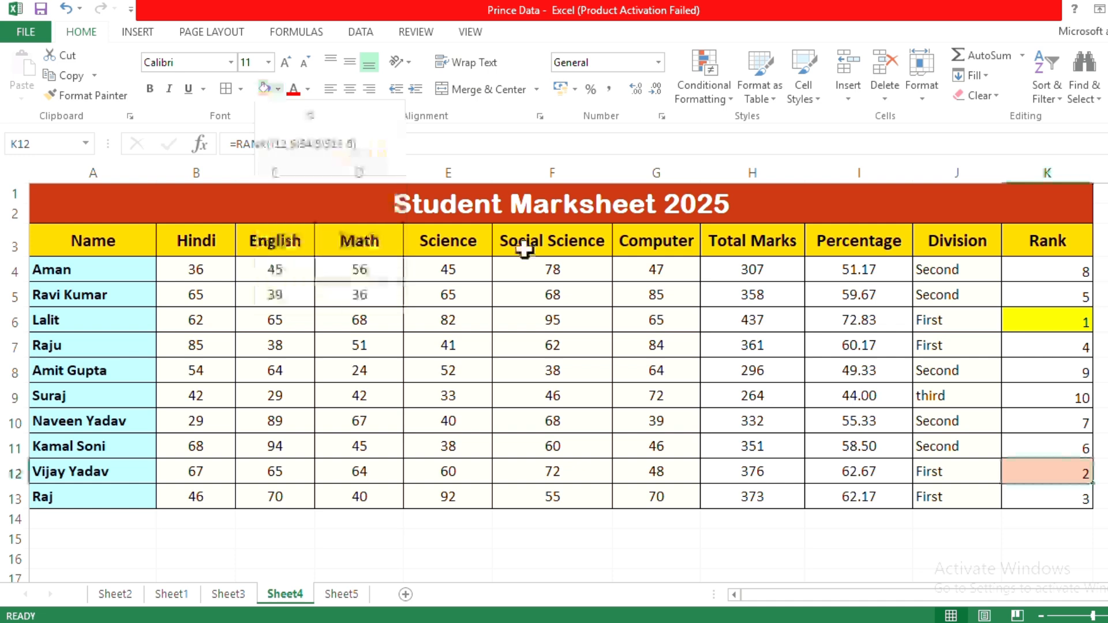
pyautogui.click(880, 478)
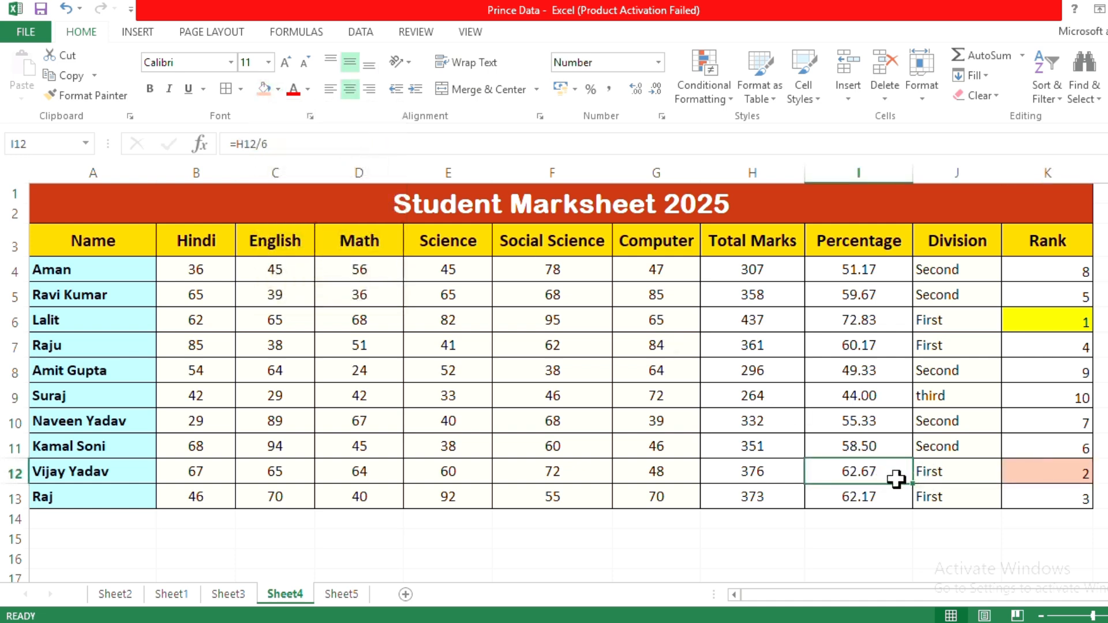
# Fill the rank 10 cell K9 with the same light peach and check the matching percentage in I9
pyautogui.click(1049, 418)
pyautogui.click(1073, 397)
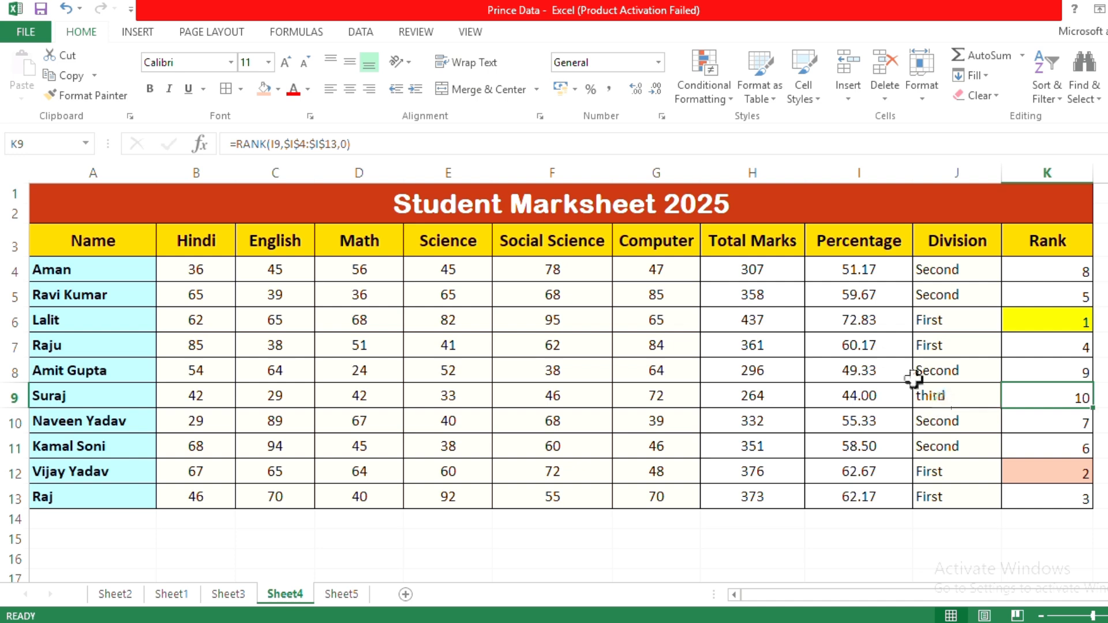
pyautogui.click(262, 96)
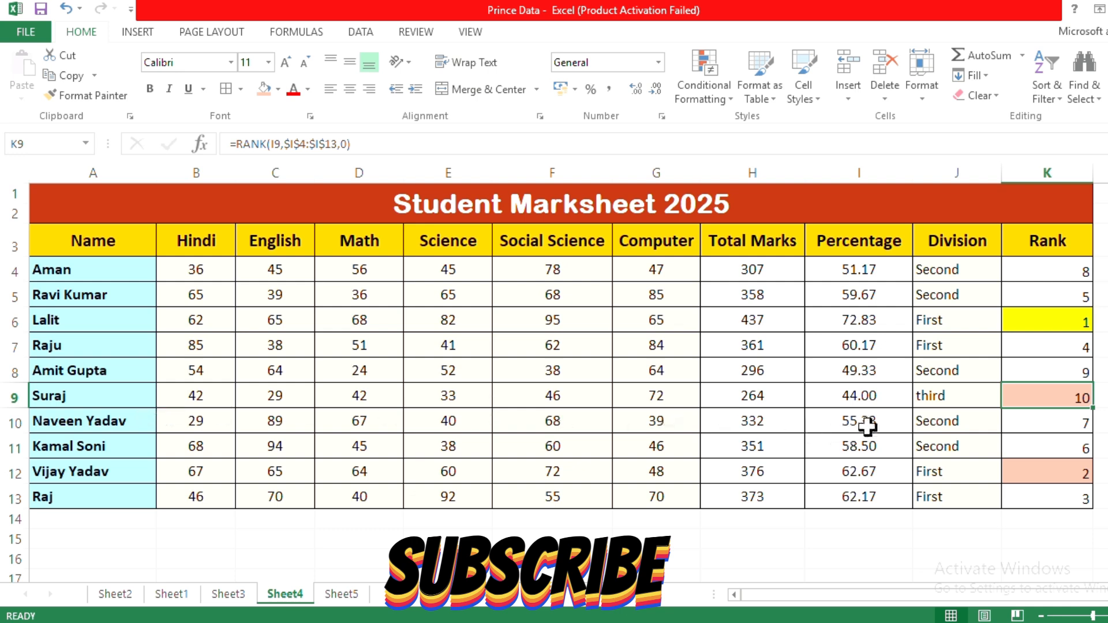
pyautogui.click(833, 398)
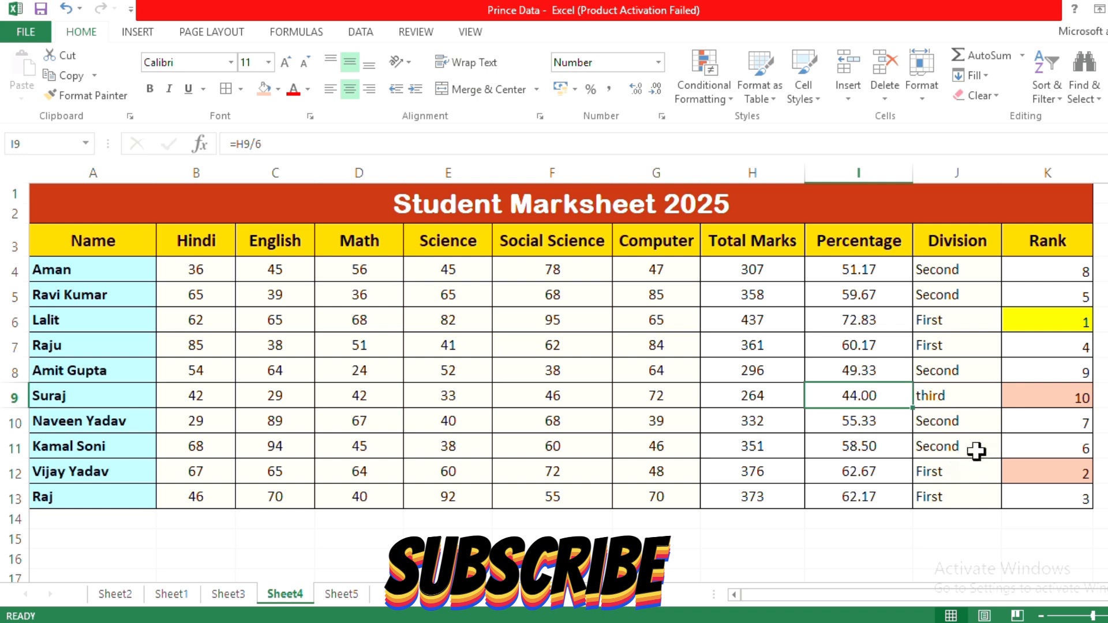
pyautogui.click(1102, 421)
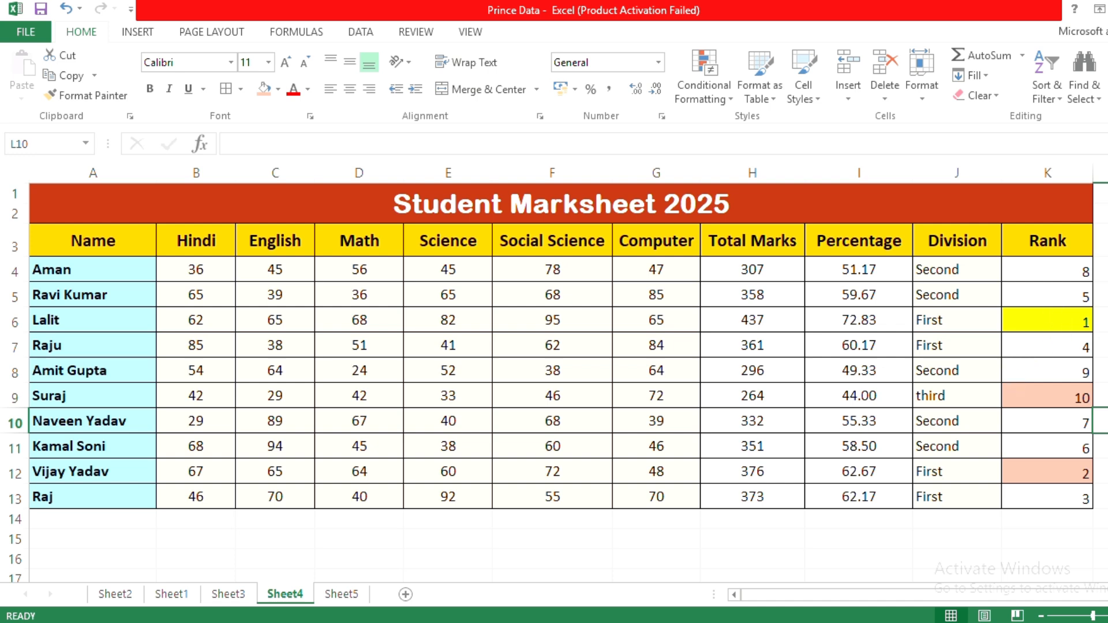
# Change the order argument of the RANK formula in K4 to 1 for ascending ranking
pyautogui.click(1088, 276)
pyautogui.doubleClick(1073, 272)
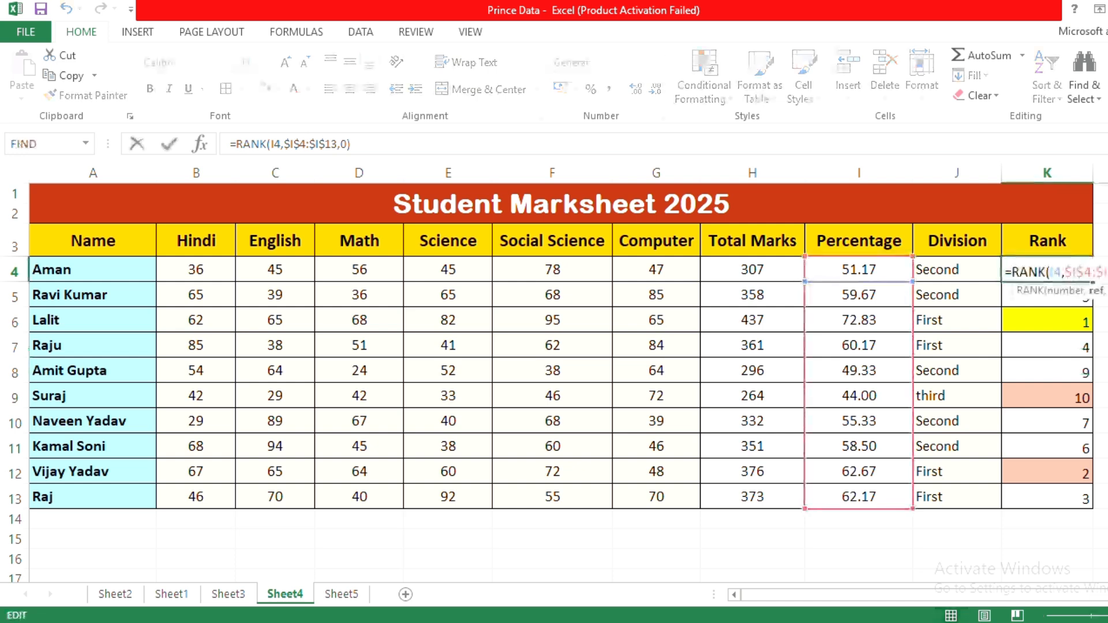
pyautogui.click(1105, 272)
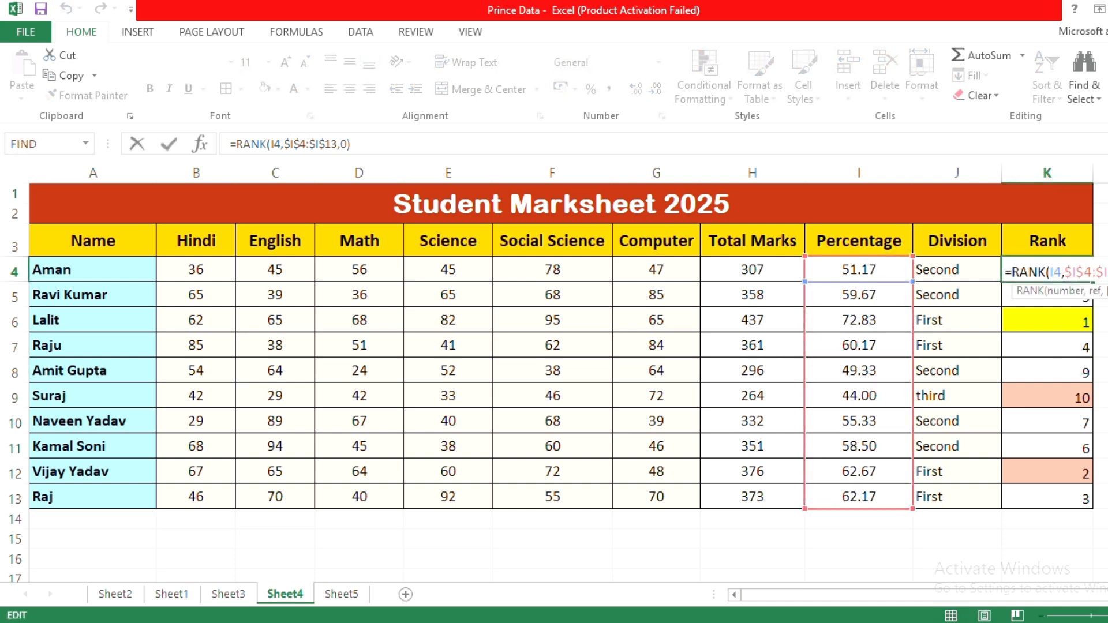
pyautogui.press('BackSpace')
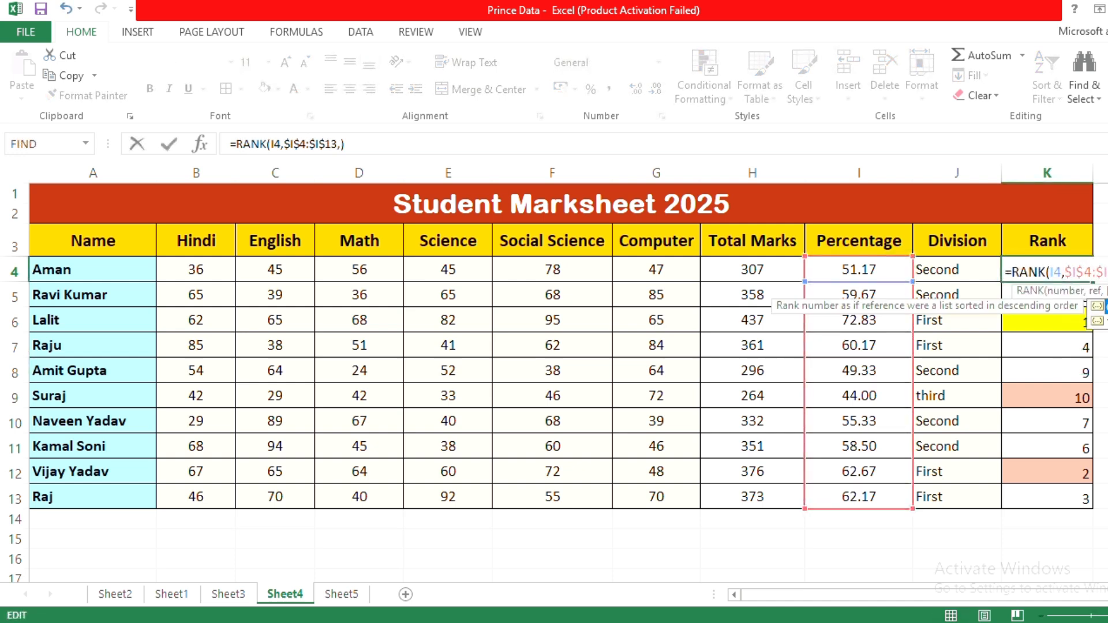
pyautogui.write('1')
pyautogui.press('Return')
# Fill the ascending RANK formula from K4 down through K13
pyautogui.click(1069, 272)
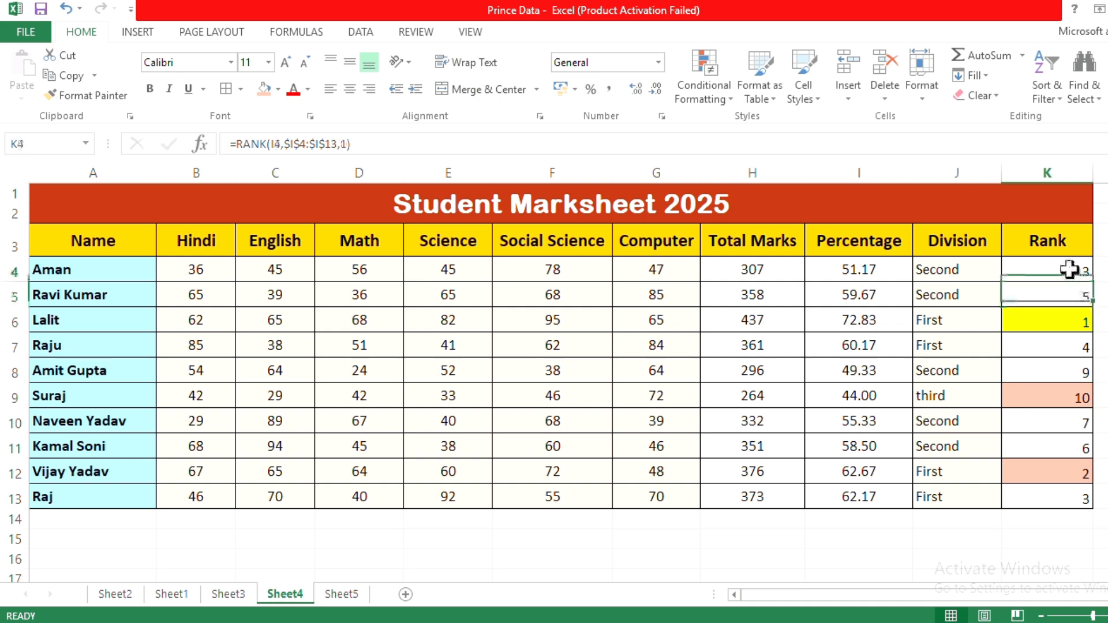
pyautogui.moveTo(1090, 281); pyautogui.dragTo(1070, 504)
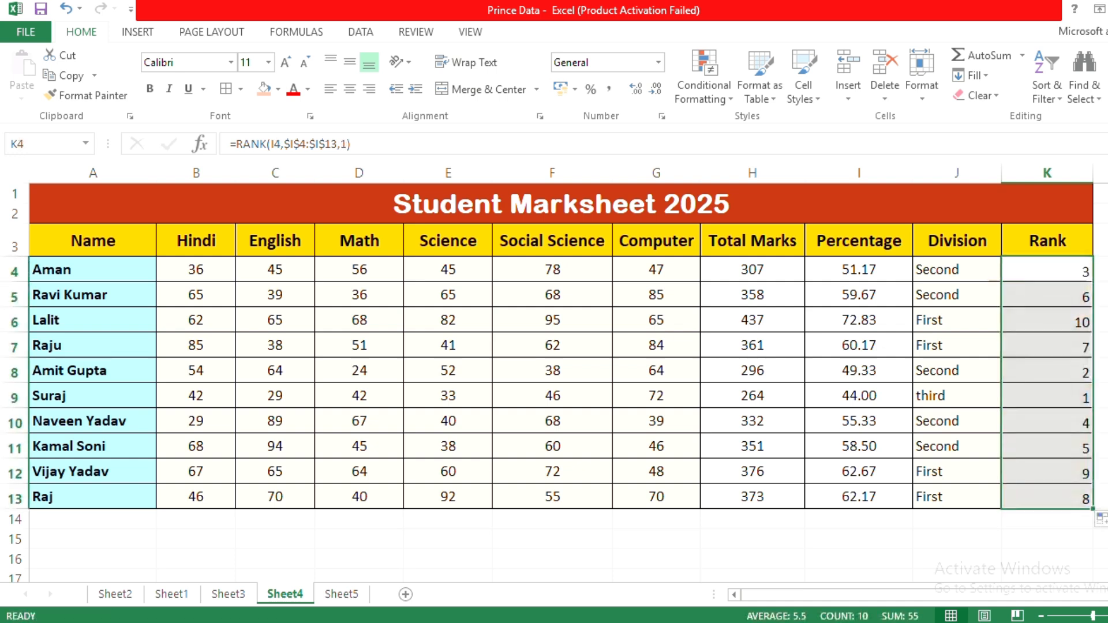
pyautogui.click(1103, 371)
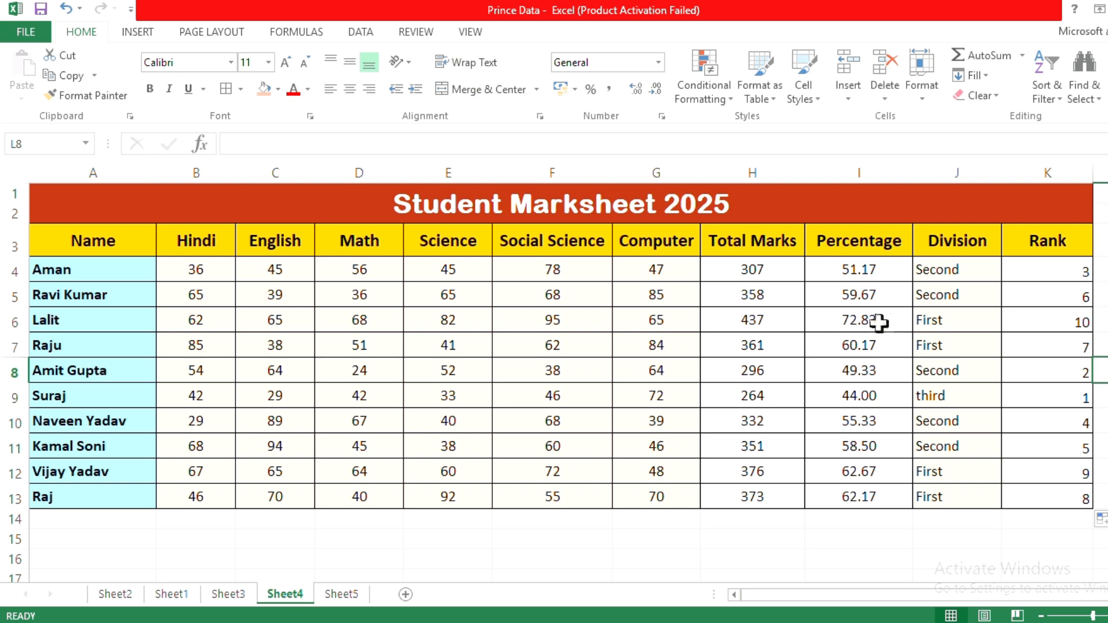
# Fill the rank cell K6 of the student with the highest percentage with light peach
pyautogui.click(1083, 321)
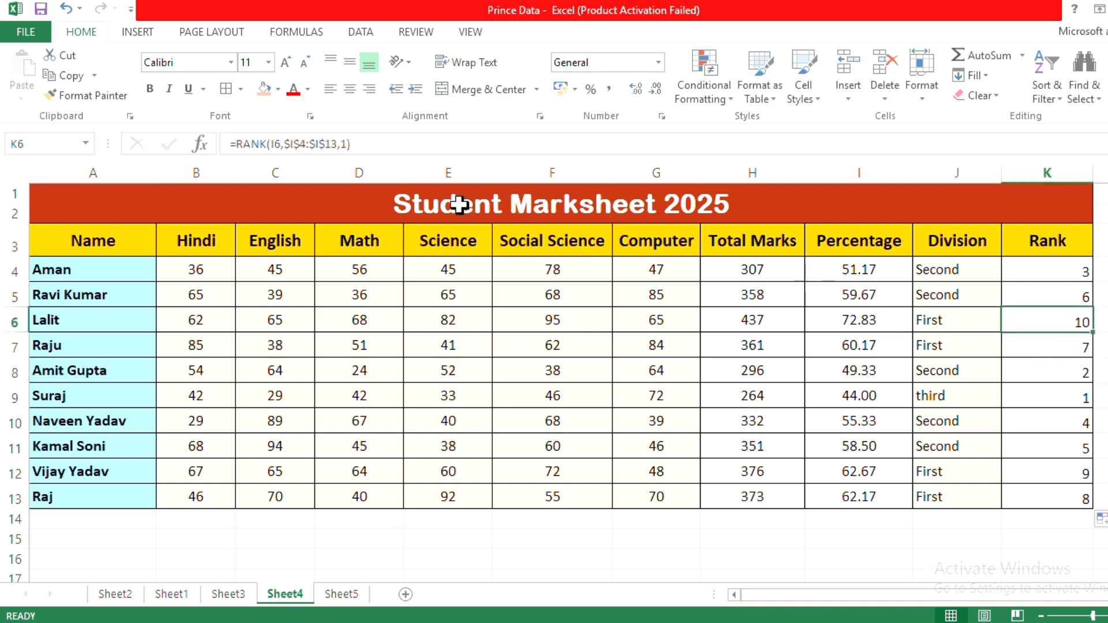
pyautogui.click(264, 89)
pyautogui.click(1099, 396)
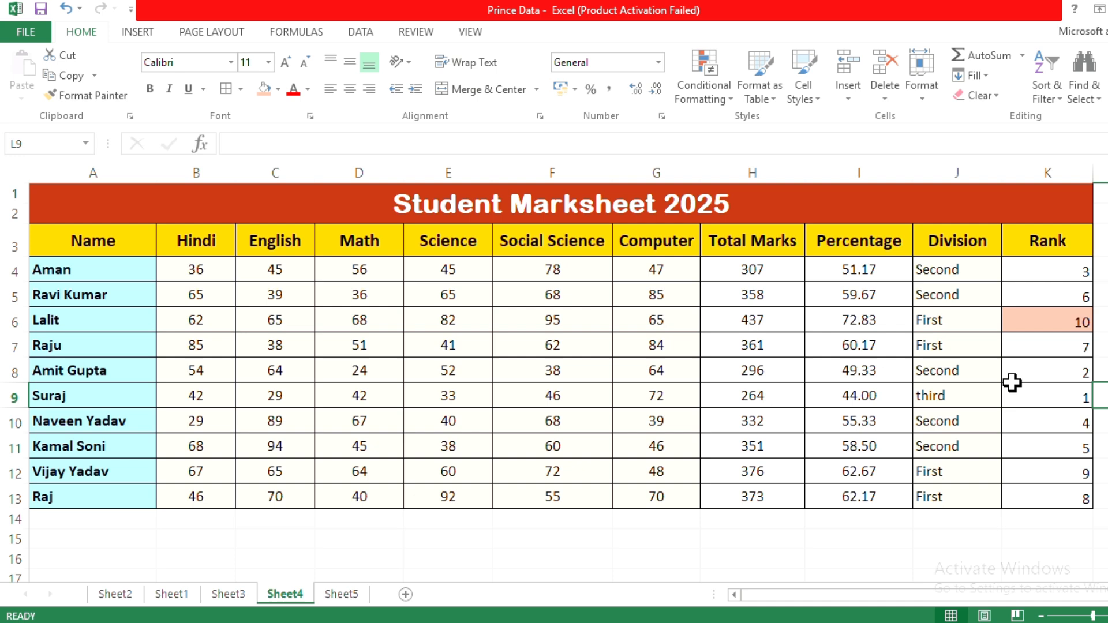
# Set the order argument of the RANK formula in K4 to 0 and fill the formula down through K13
pyautogui.click(1080, 272)
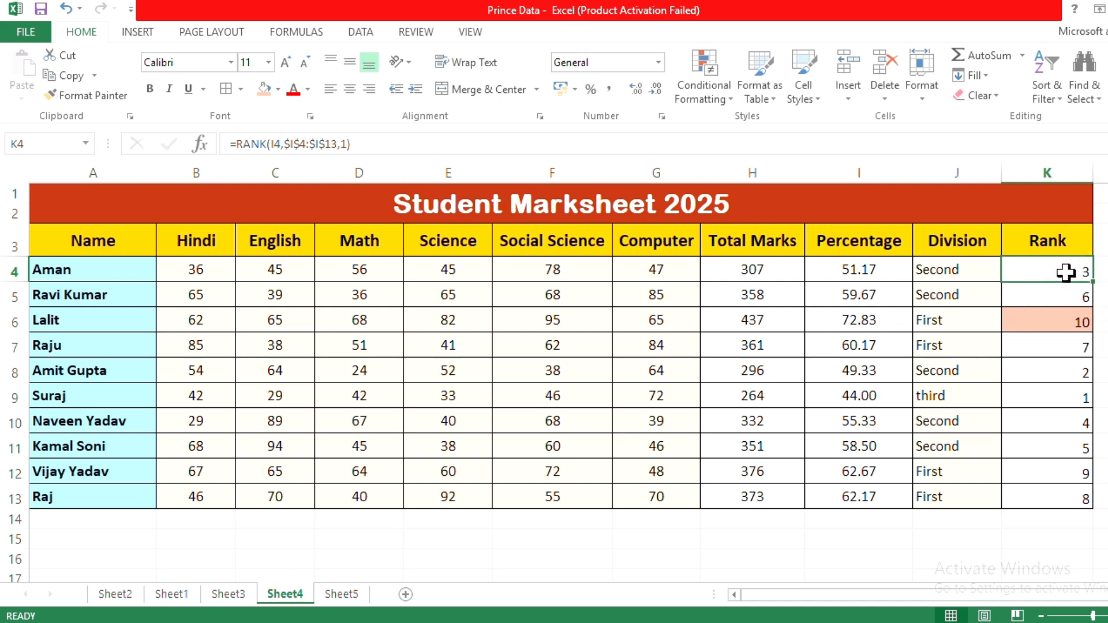
pyautogui.doubleClick(1065, 273)
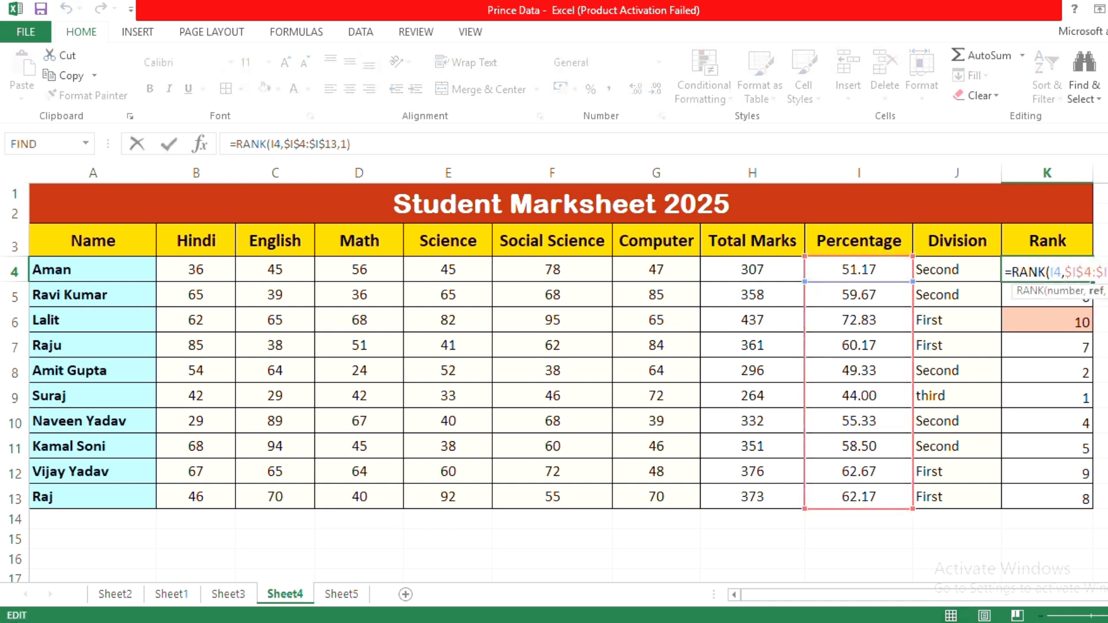
pyautogui.press('BackSpace')
pyautogui.write('0')
pyautogui.press('Return')
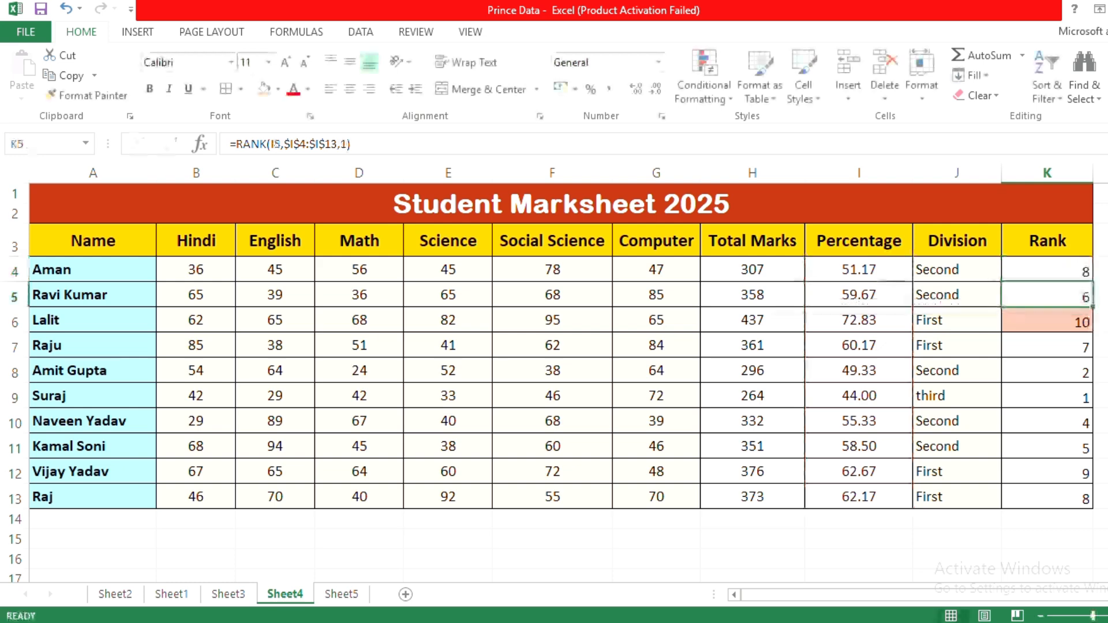
pyautogui.click(1081, 274)
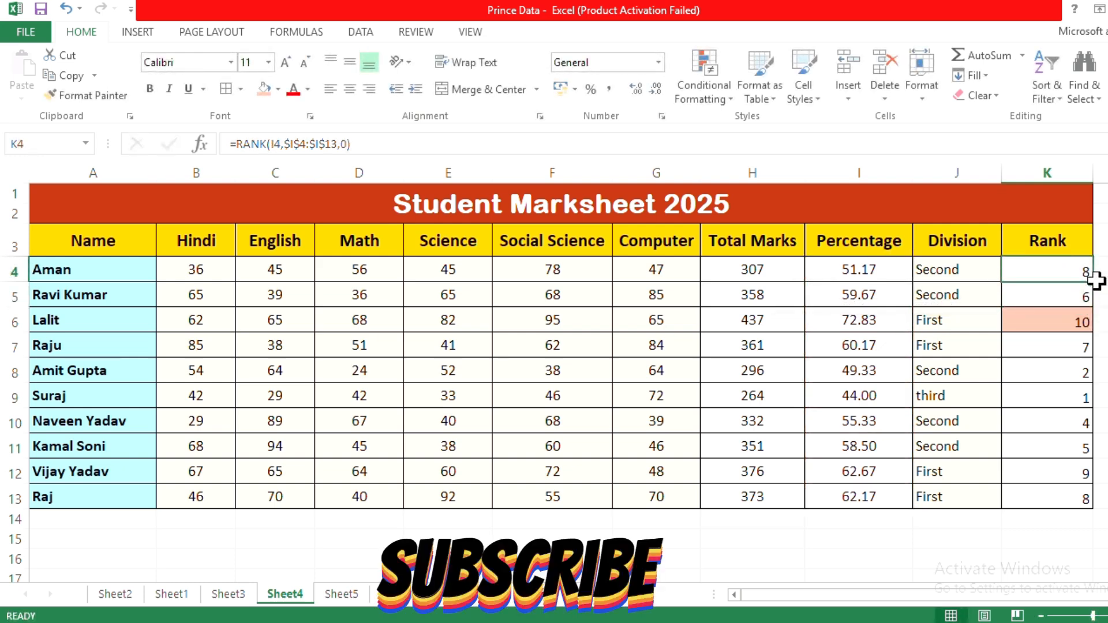
pyautogui.moveTo(1091, 281); pyautogui.dragTo(1067, 502)
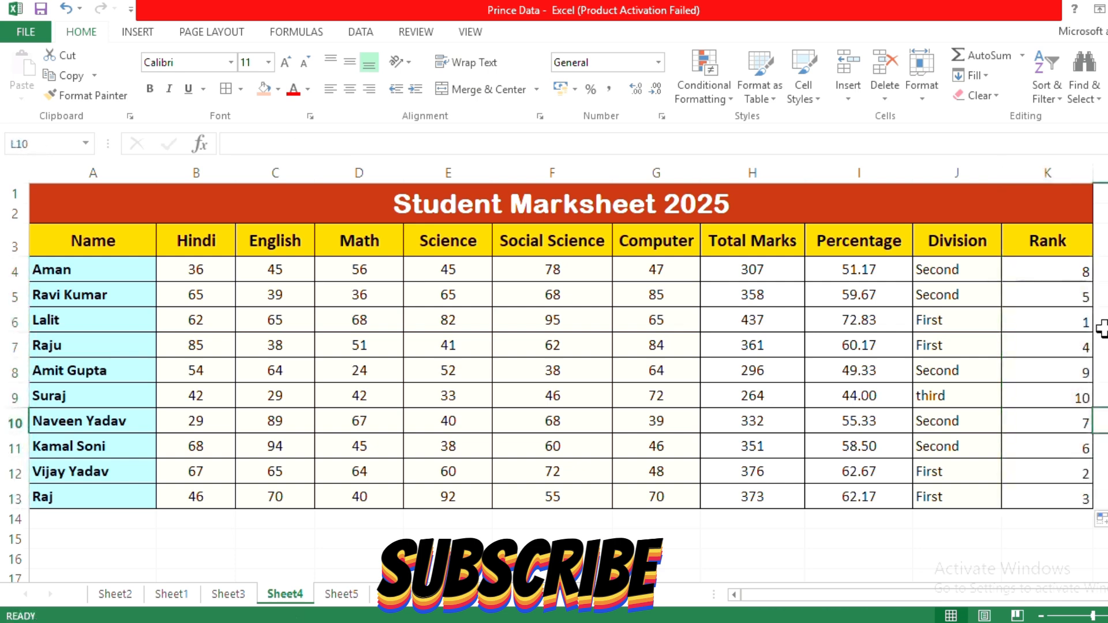
# Fill the rank 1 cell K6 with a soft yellow theme color
pyautogui.click(1068, 322)
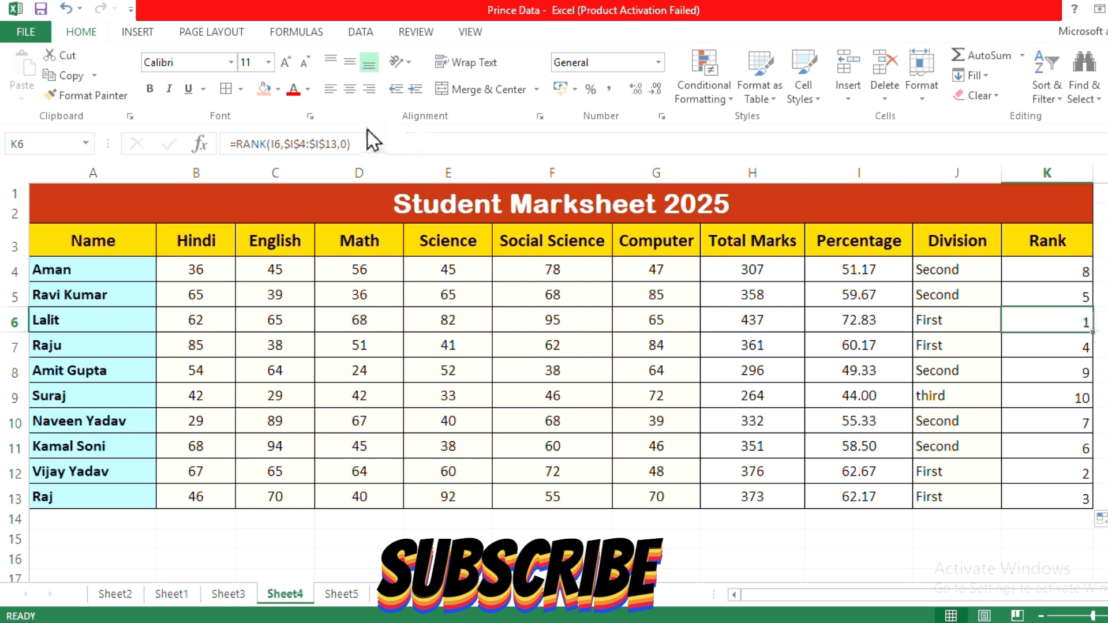
pyautogui.click(278, 89)
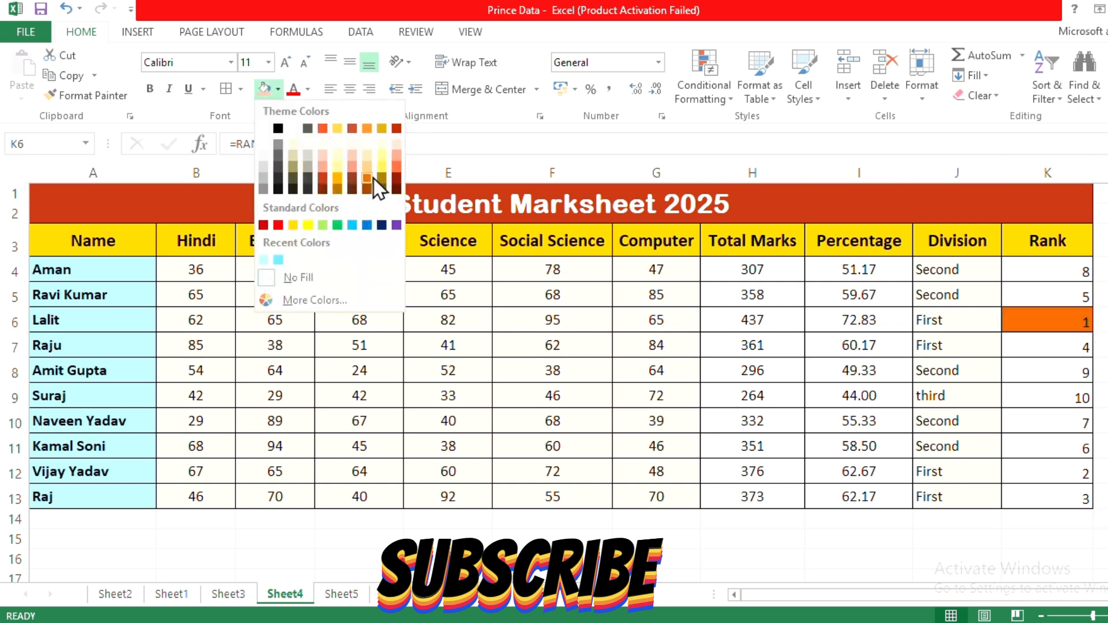
pyautogui.click(379, 163)
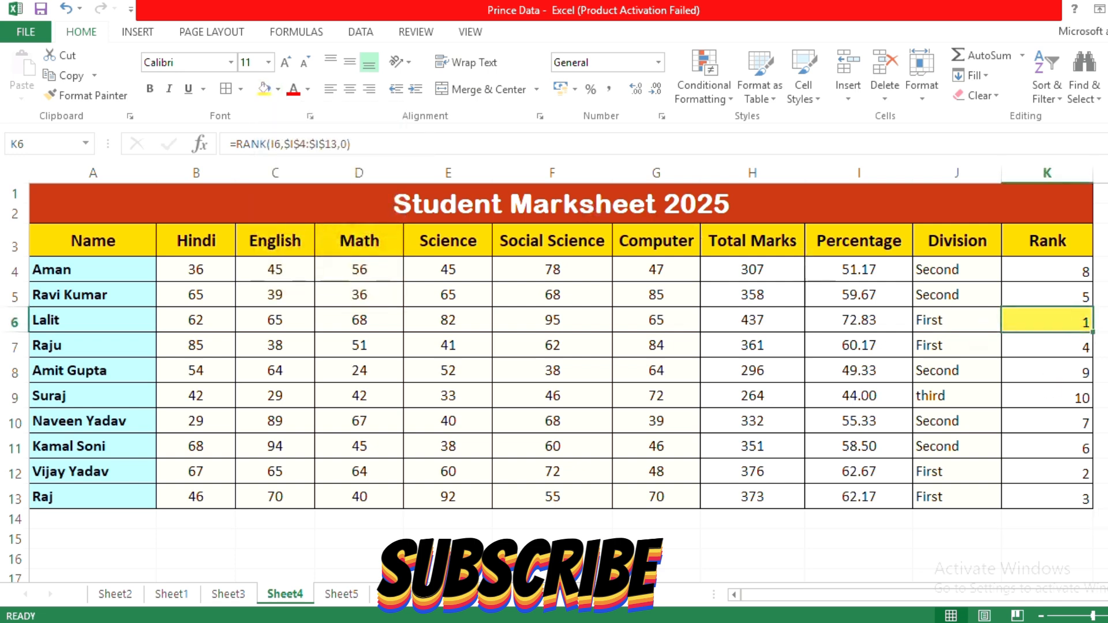
# Fill the rank 2 cell K12 with a light orange theme color
pyautogui.click(1064, 468)
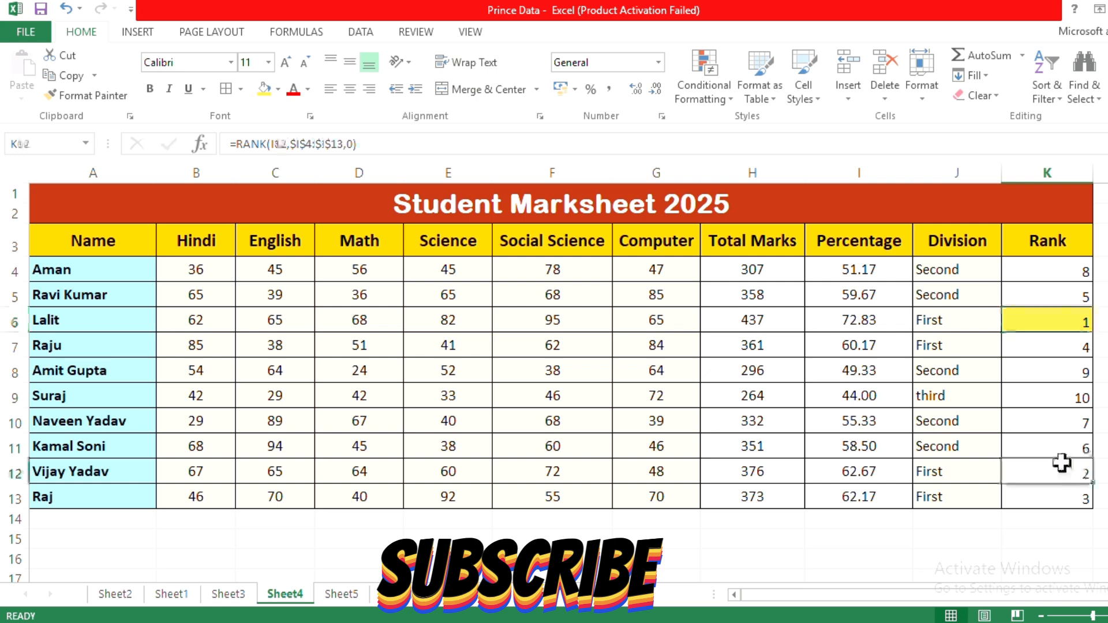
pyautogui.click(277, 89)
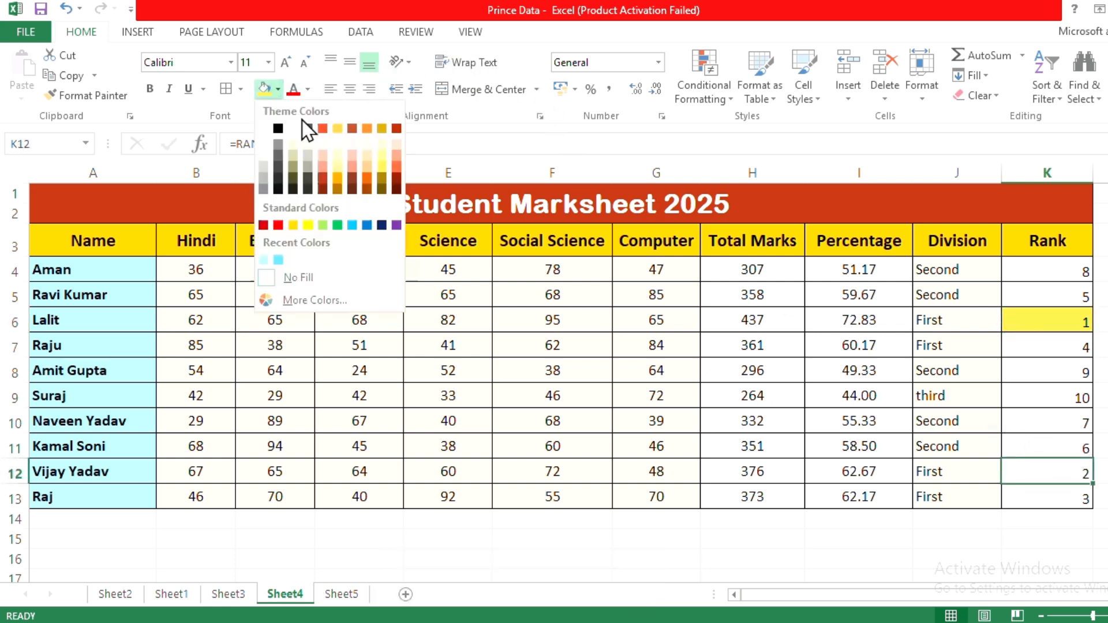
pyautogui.click(369, 162)
pyautogui.click(1100, 401)
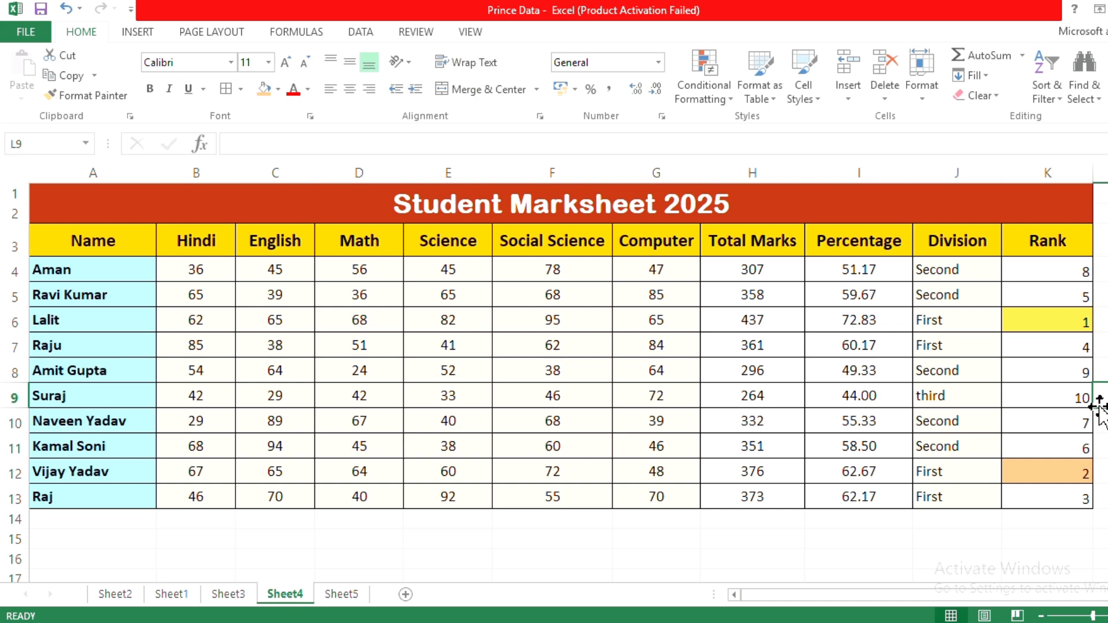
pyautogui.click(1076, 540)
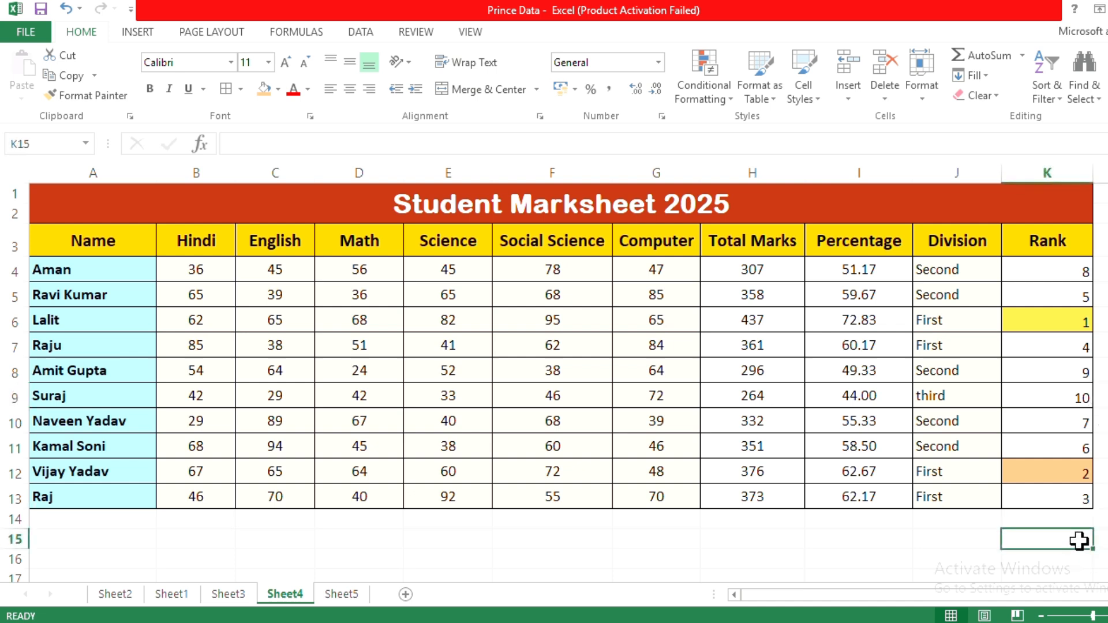